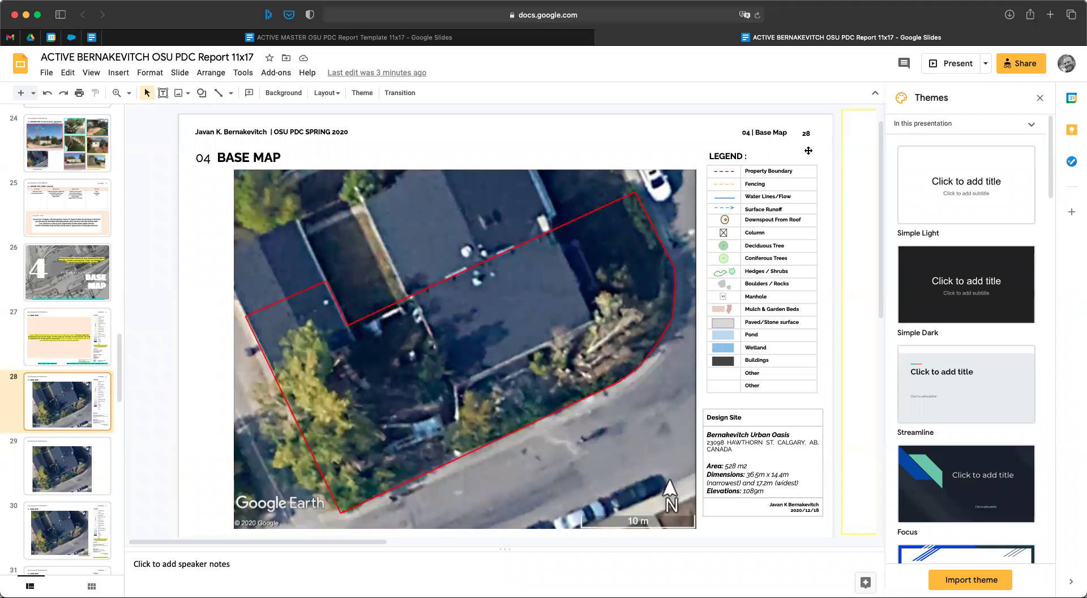
Swap the Themes panel for Motion settings and select the base-map aerial image
click(1039, 101)
click(1040, 102)
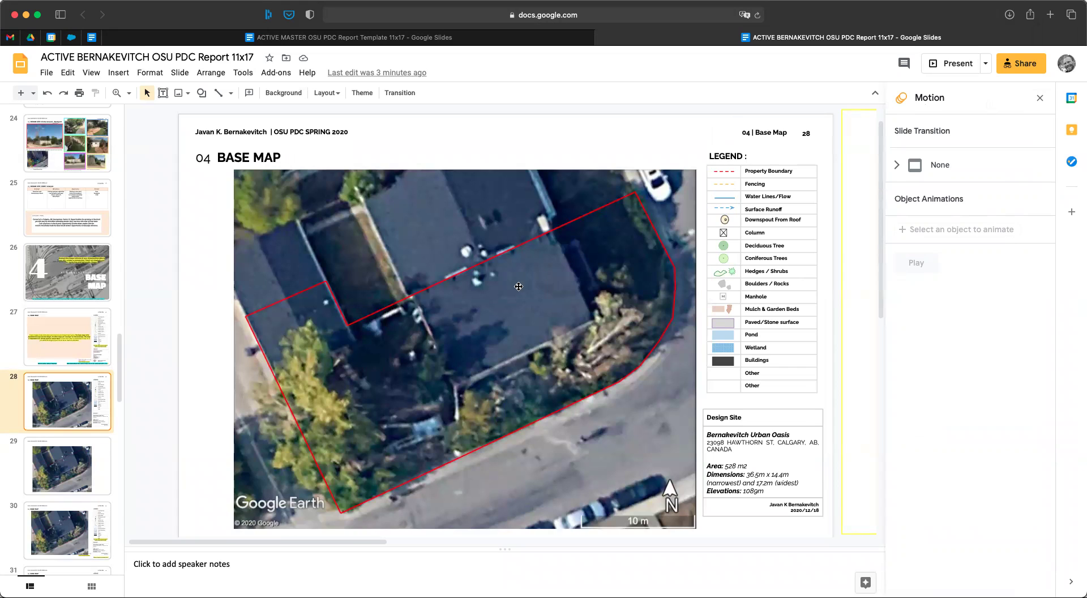
click(504, 275)
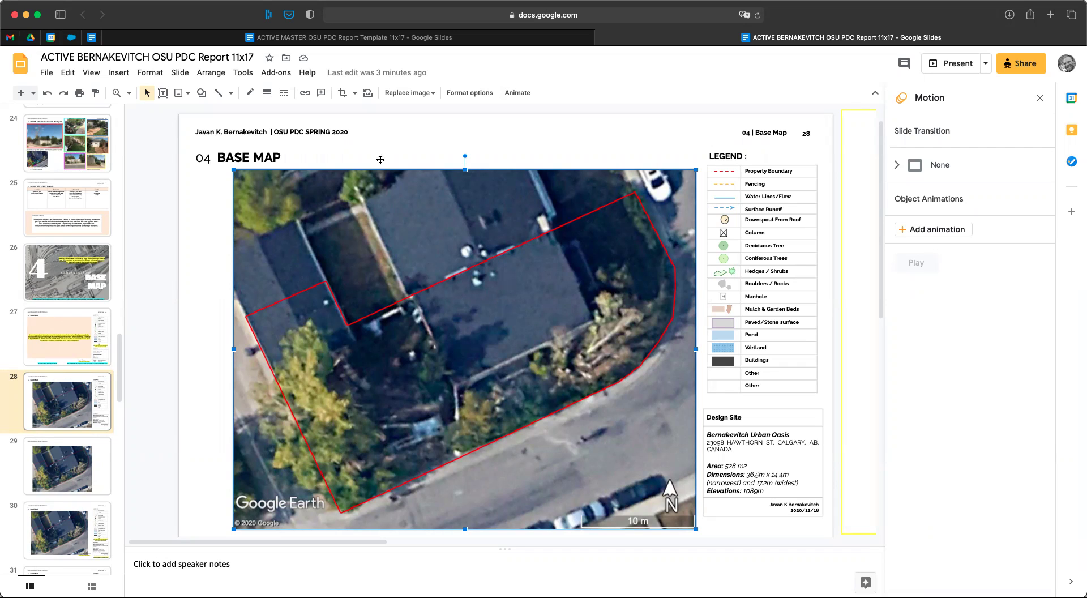
From the Drive project folder, create a new blank Google Slides presentation
click(31, 37)
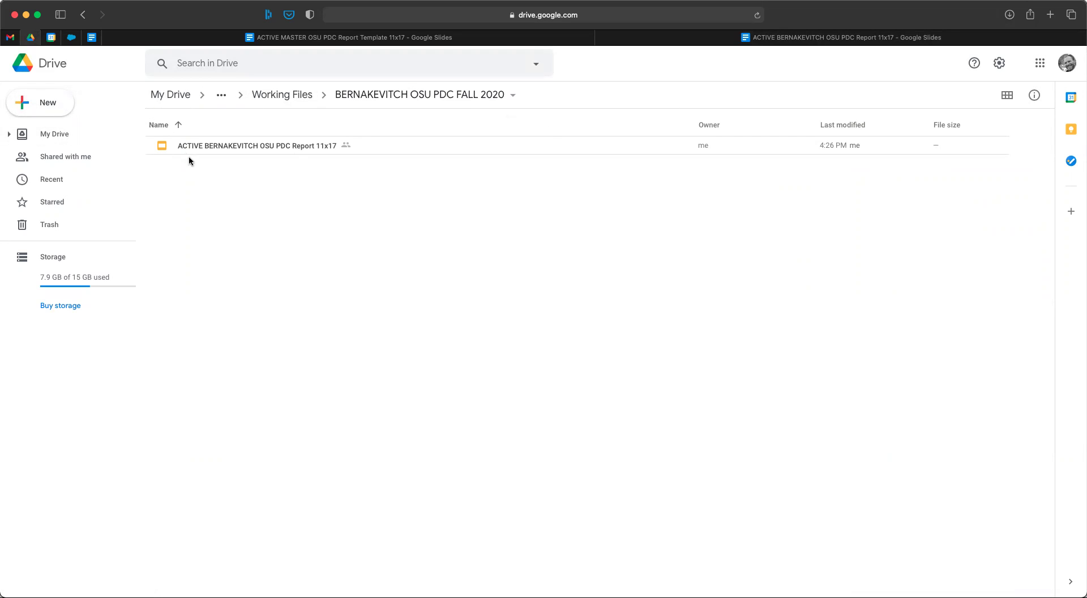
click(49, 103)
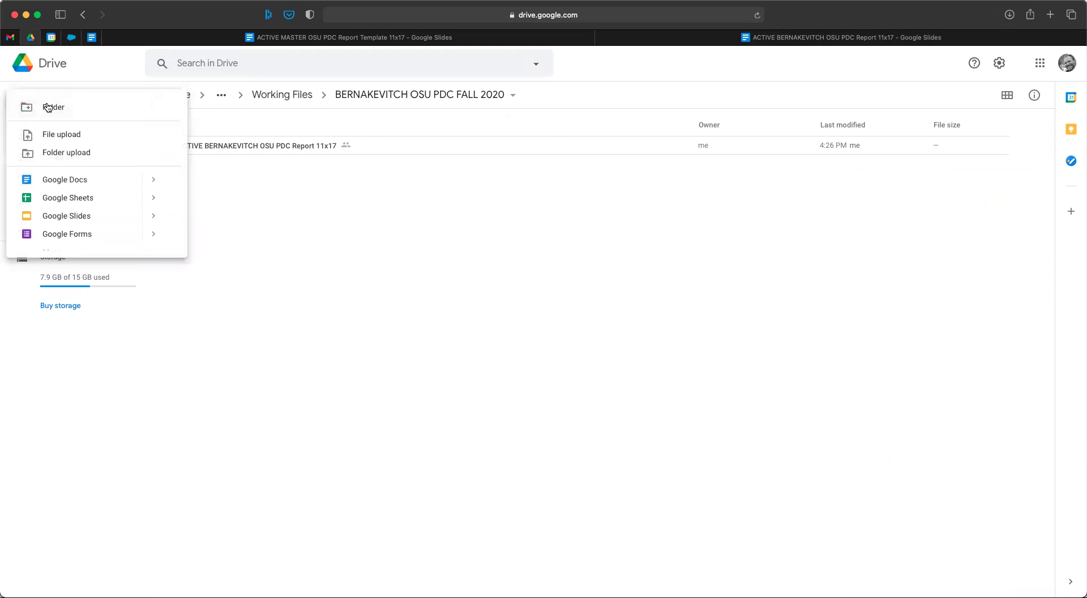
click(120, 216)
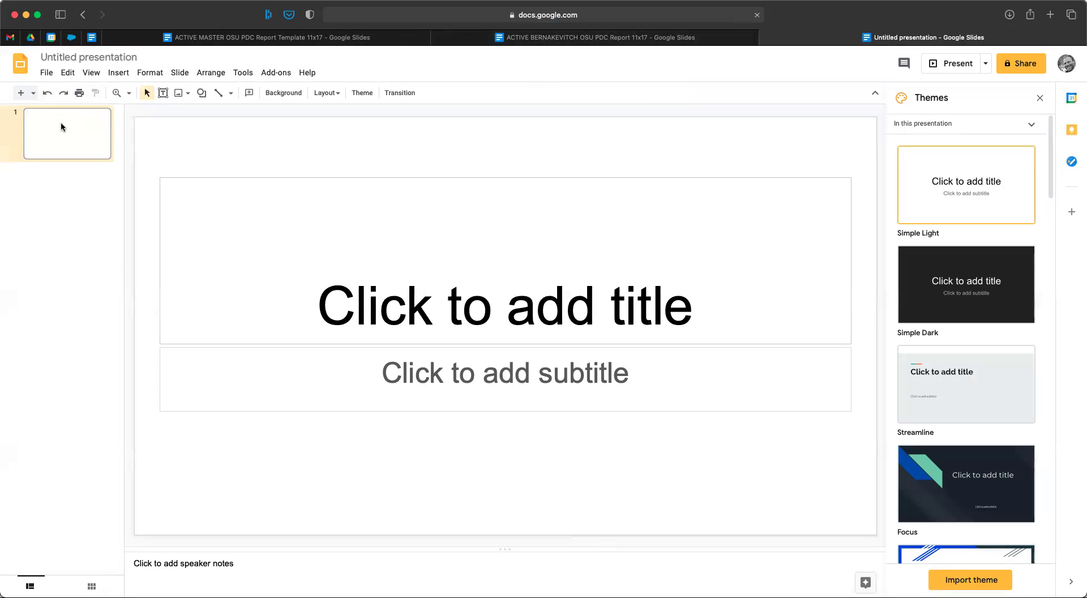
Set a custom 17 × 11 inch page size and delete the title and subtitle placeholders
click(45, 74)
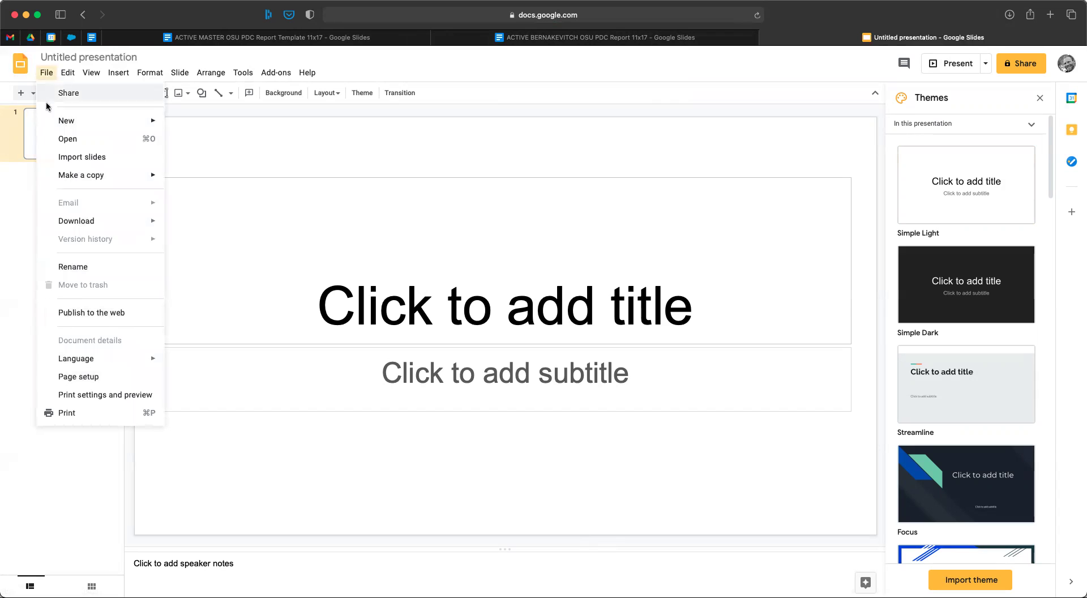
click(86, 376)
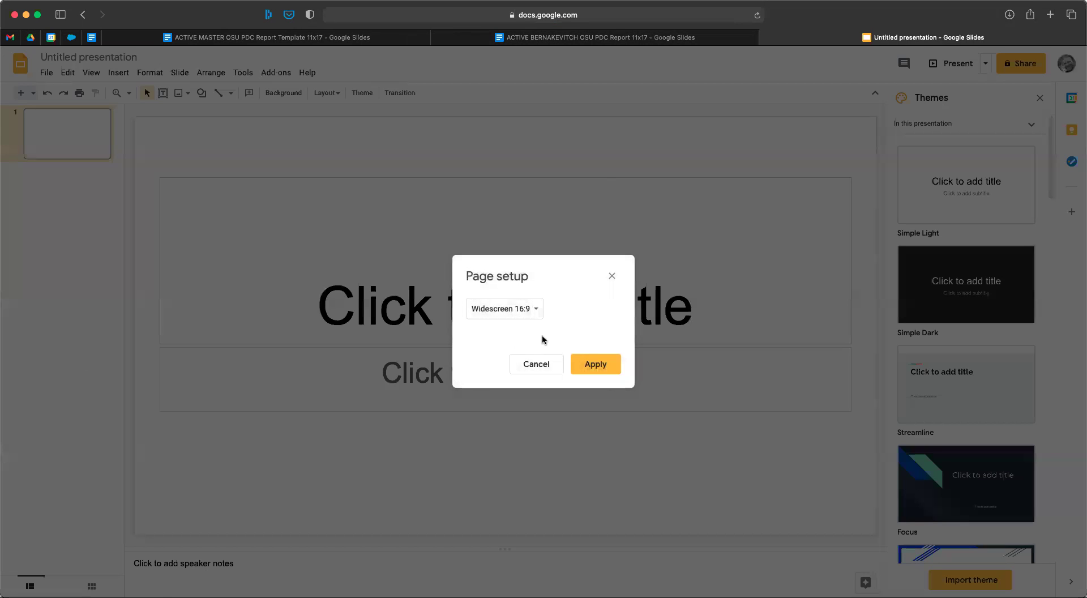
click(535, 310)
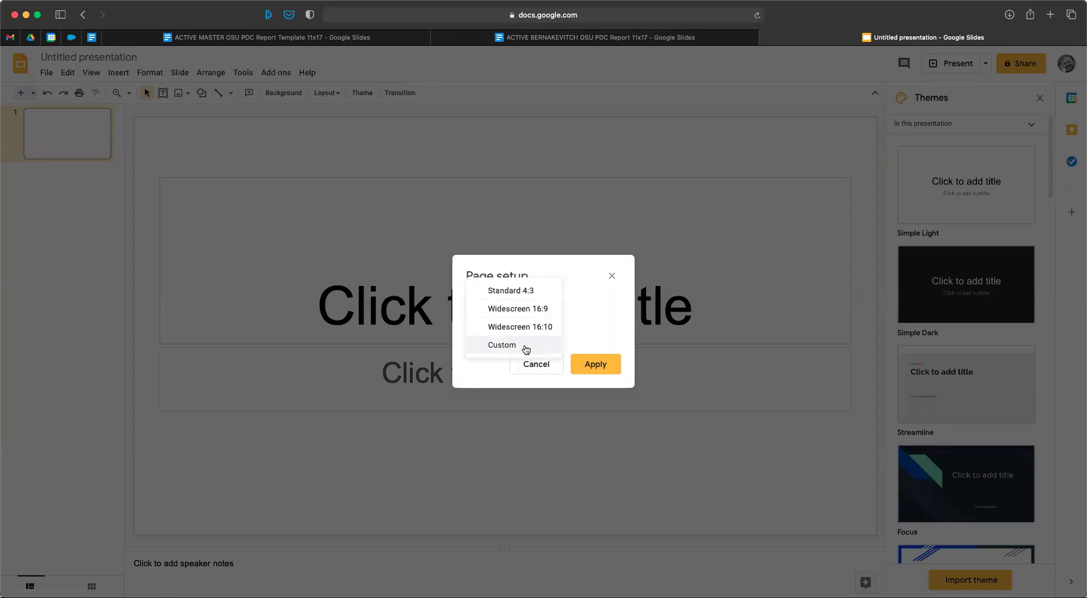
click(526, 346)
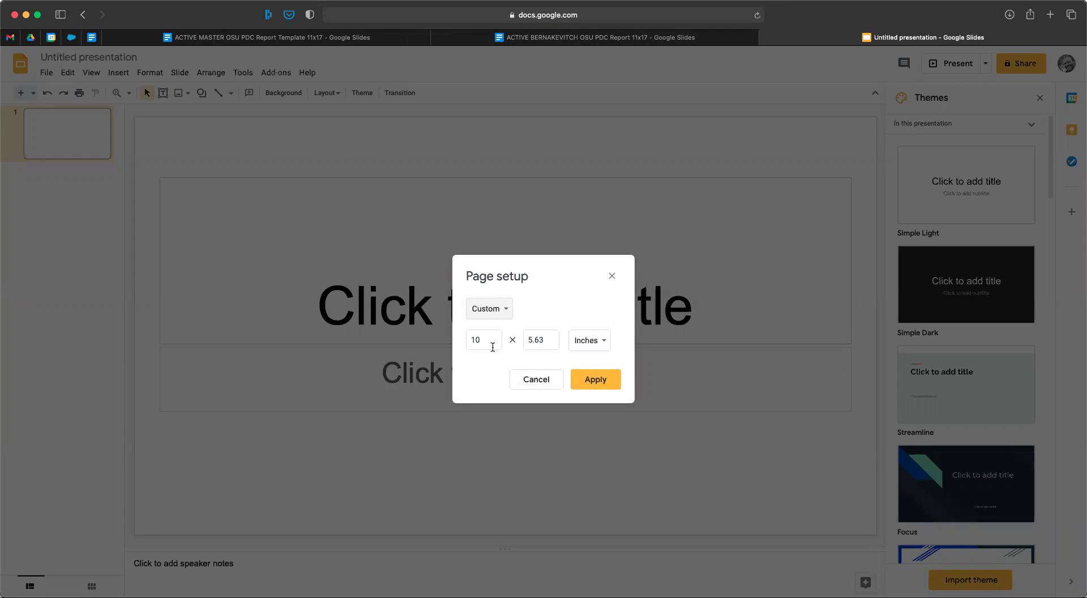
drag(493, 347, 445, 336)
text(17)
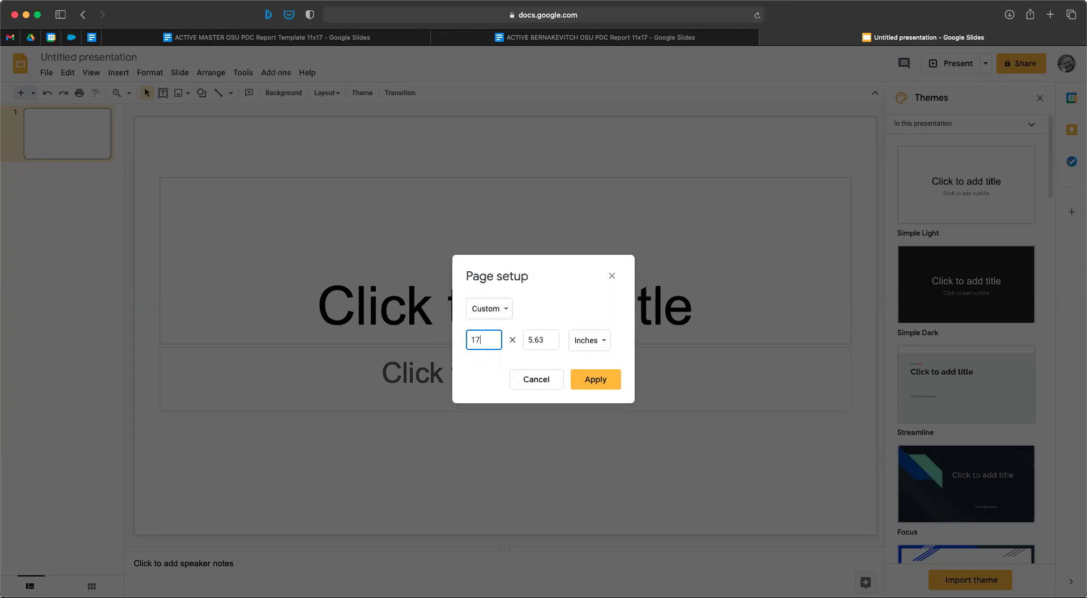
key(Tab)
text(11)
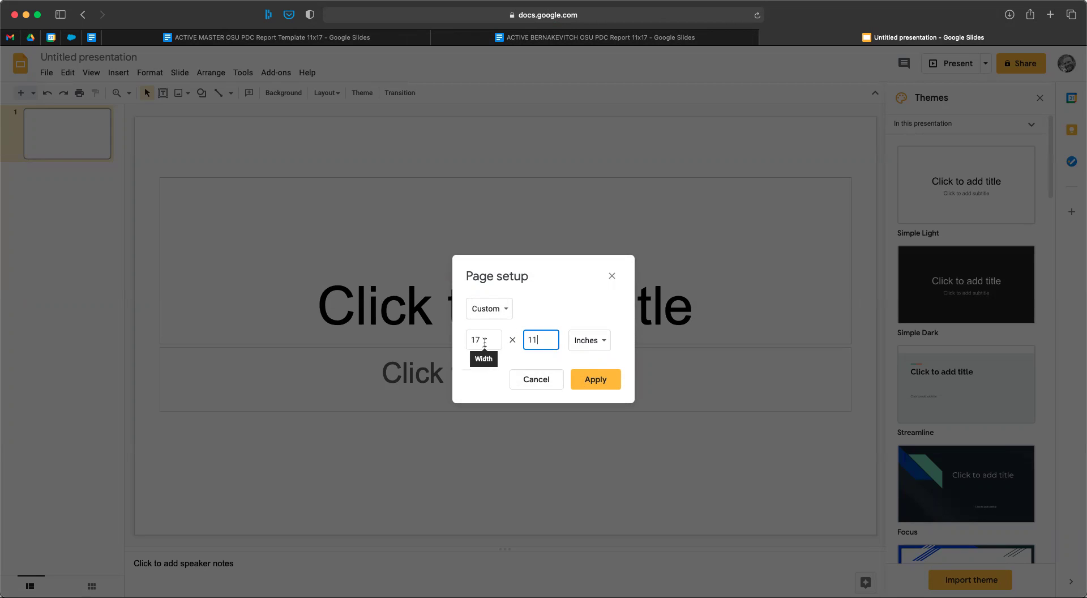
click(594, 380)
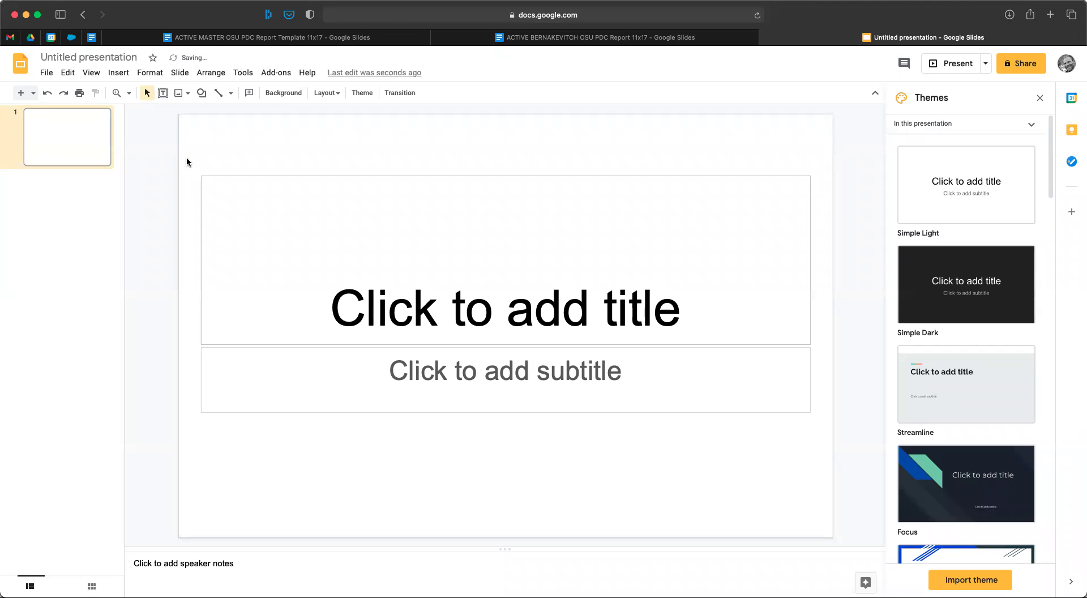
drag(187, 159, 709, 462)
key(Delete)
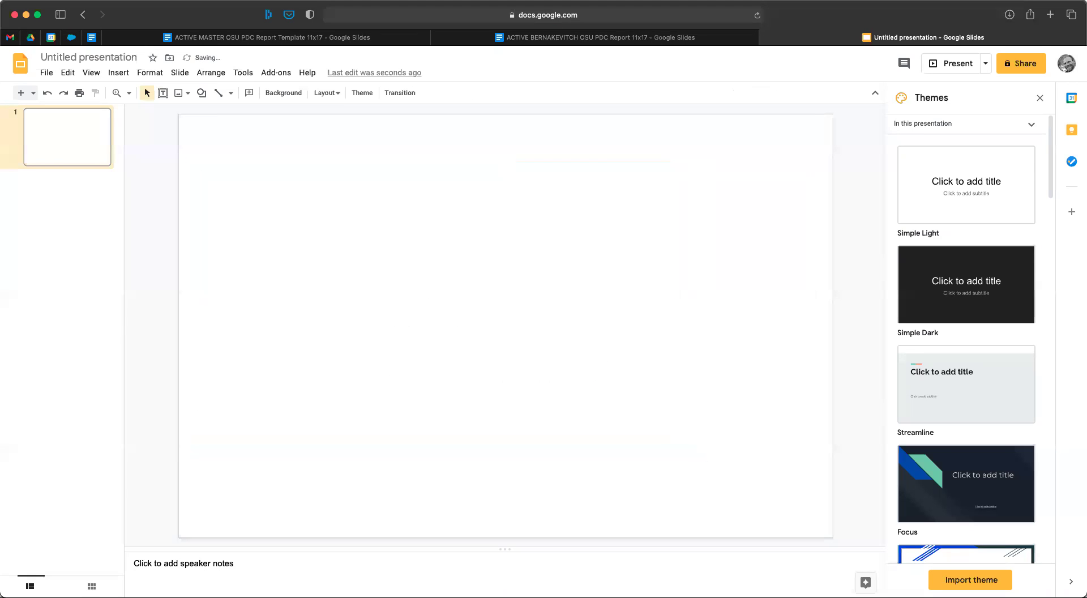
Copy the report's 04 BASE MAP slide 28 and paste it into the untitled presentation
click(532, 37)
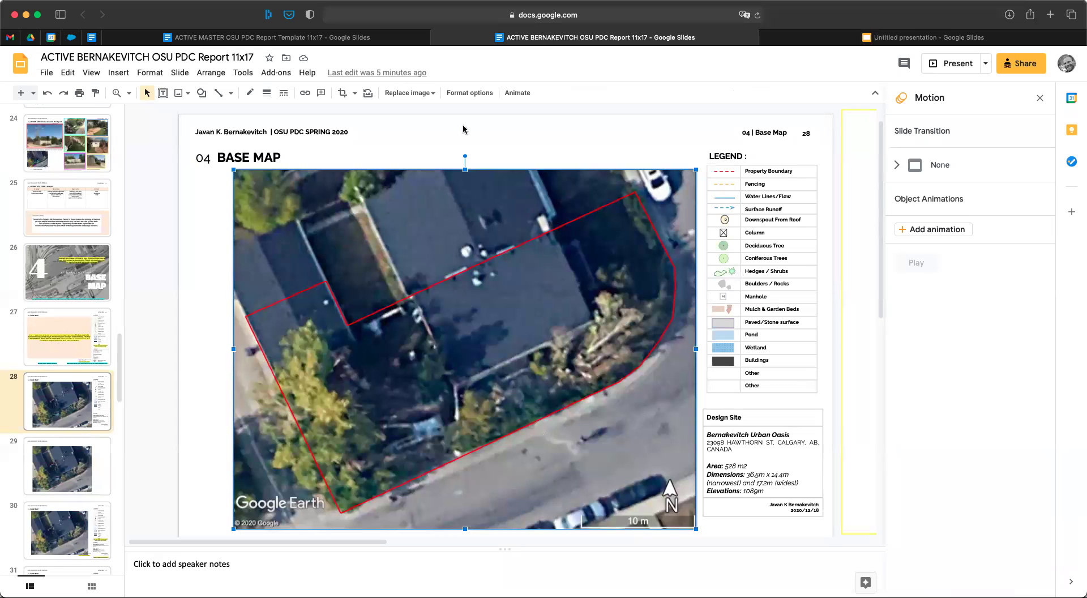
scroll(282, 413, down, 1)
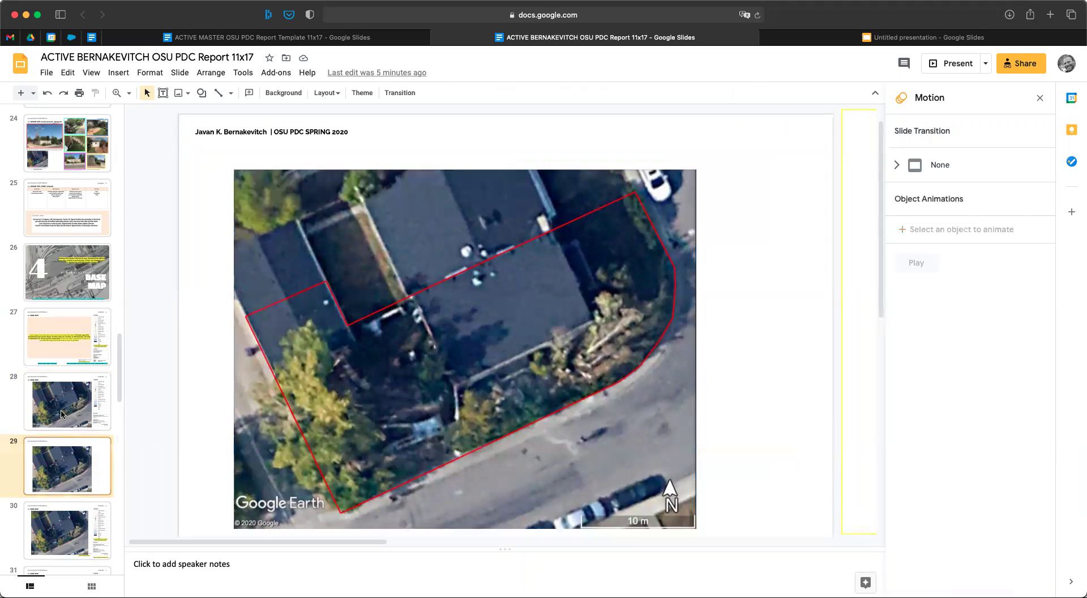
click(64, 413)
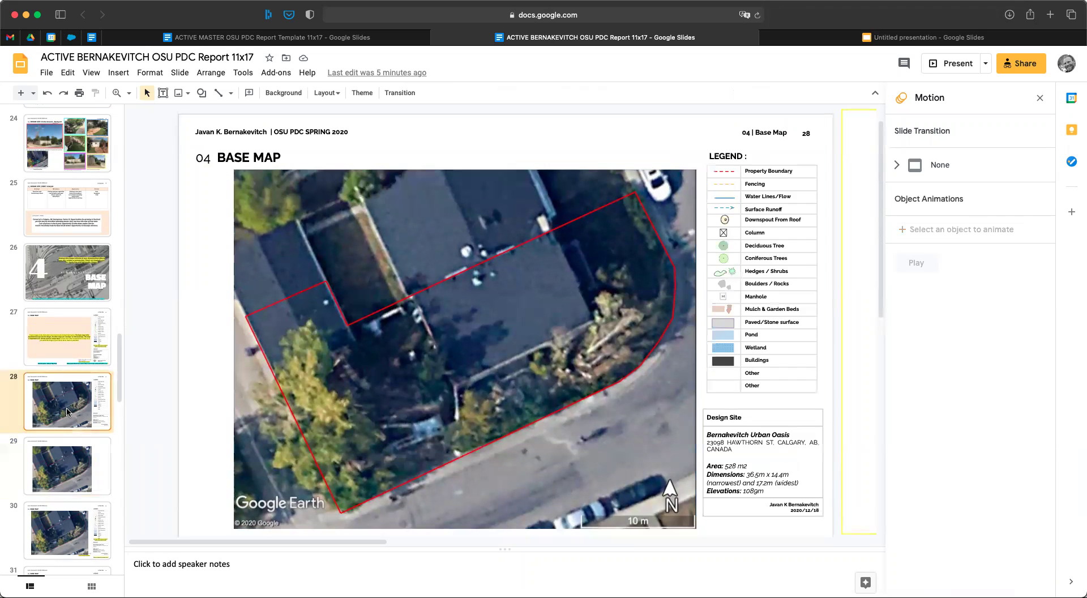
right_click(111, 413)
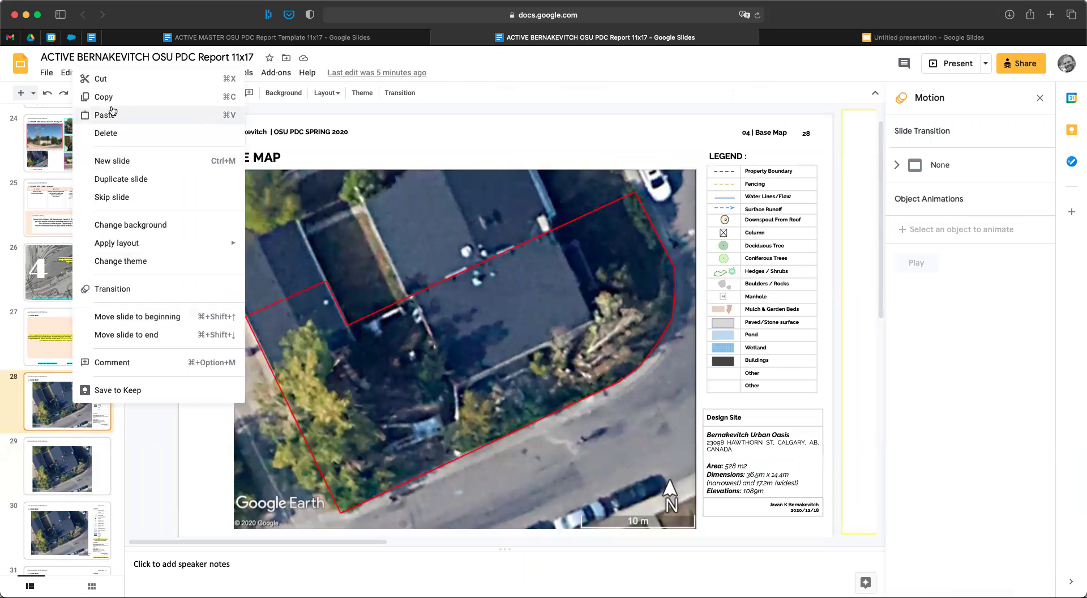
click(929, 38)
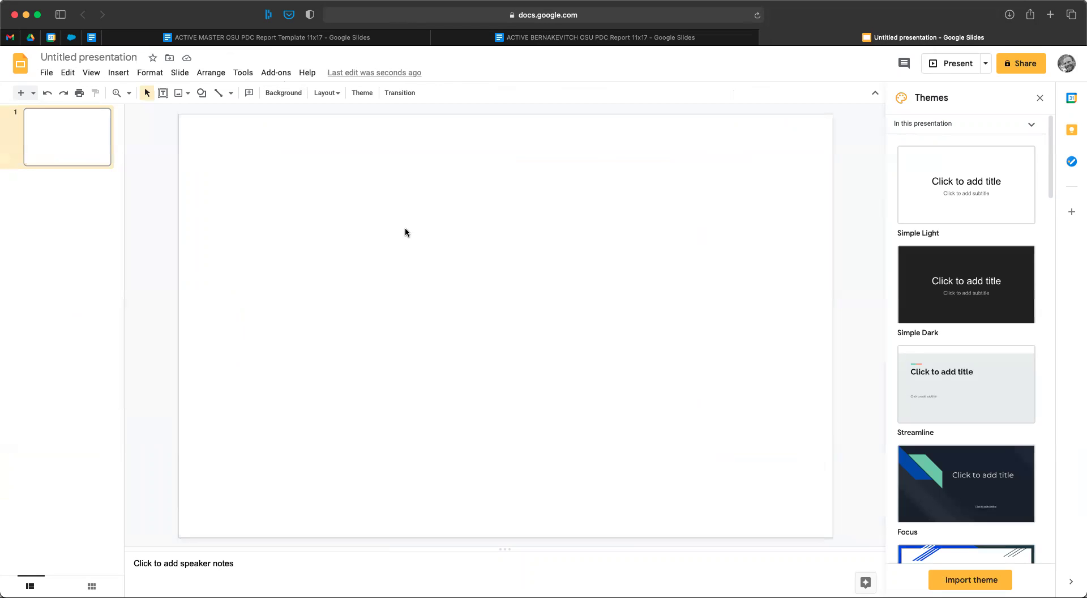
key(super+v)
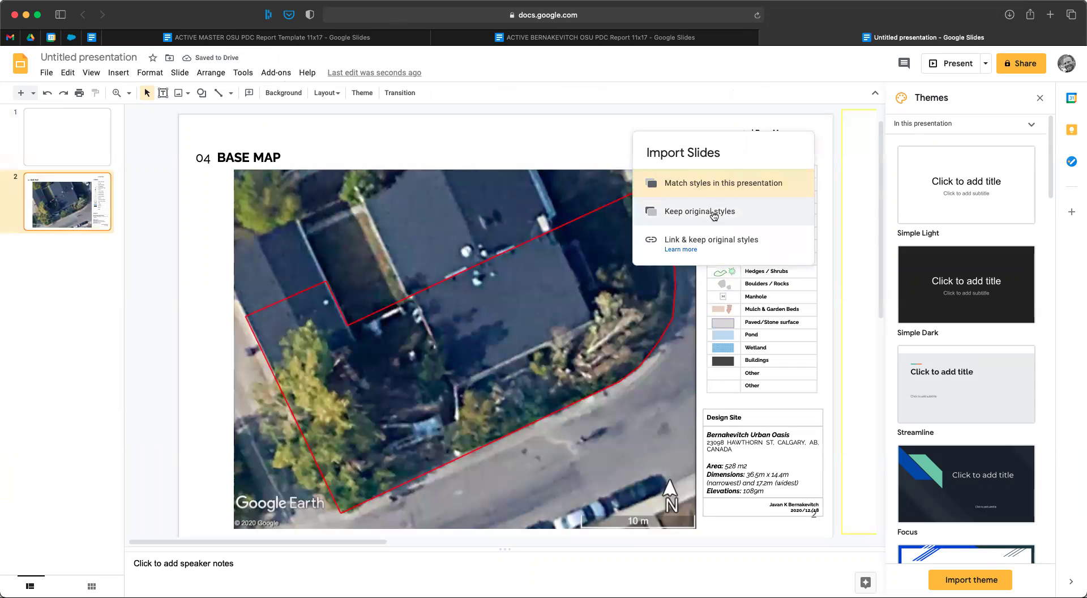
Keep original styles, then delete the legend, Design Site box and 04 BASE MAP title
click(750, 219)
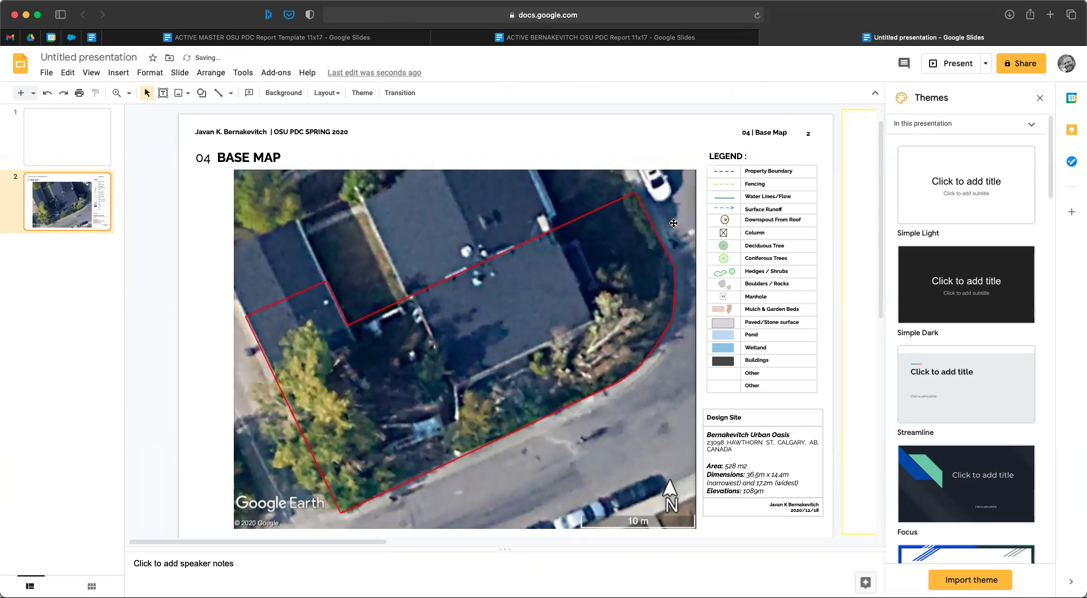
drag(700, 113, 830, 524)
key(Delete)
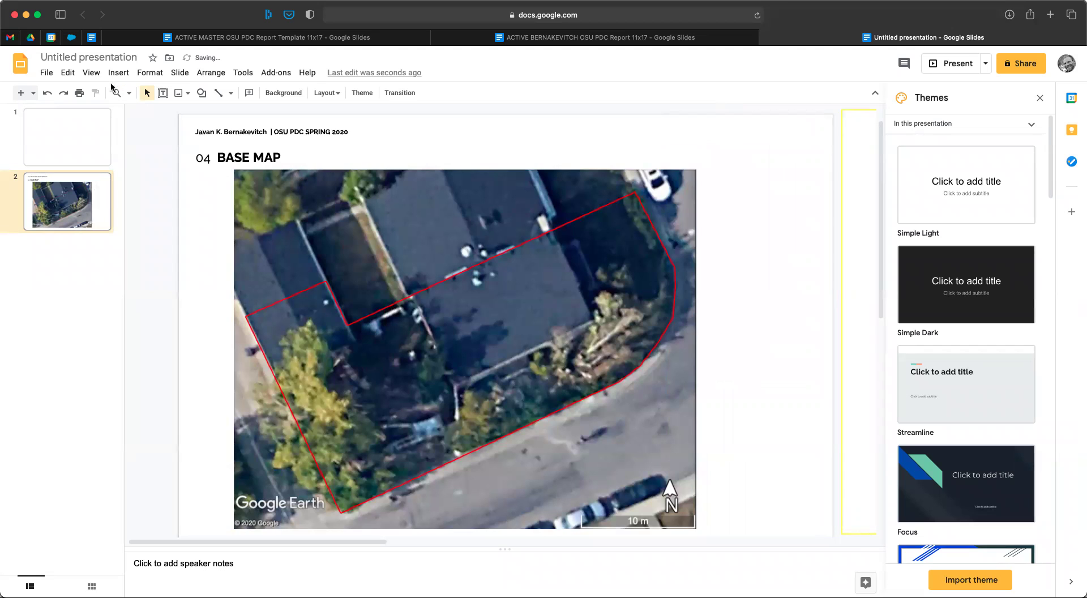
drag(180, 123, 362, 162)
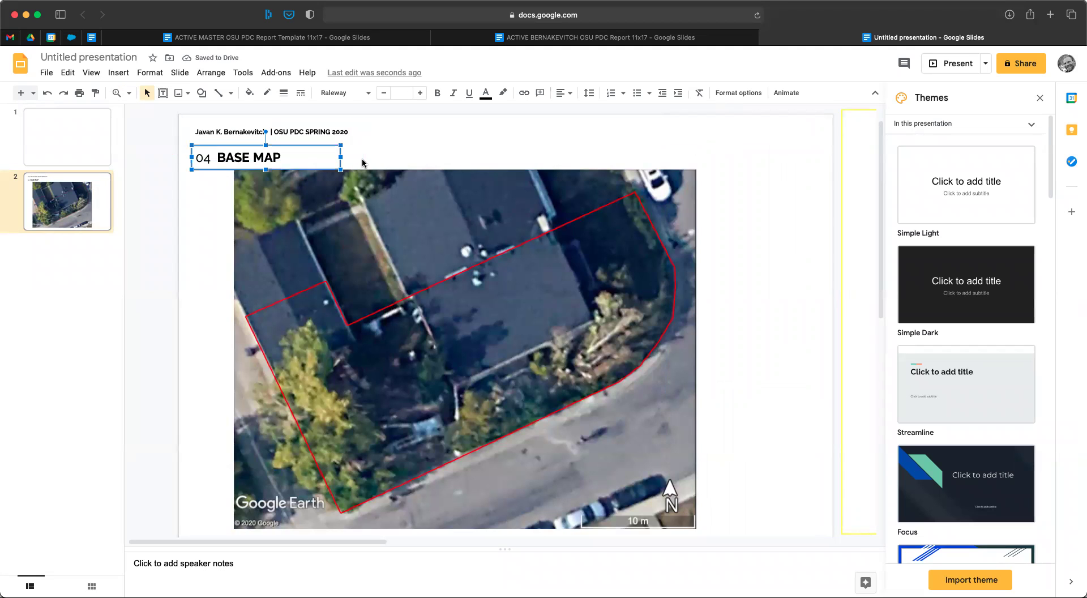
key(Delete)
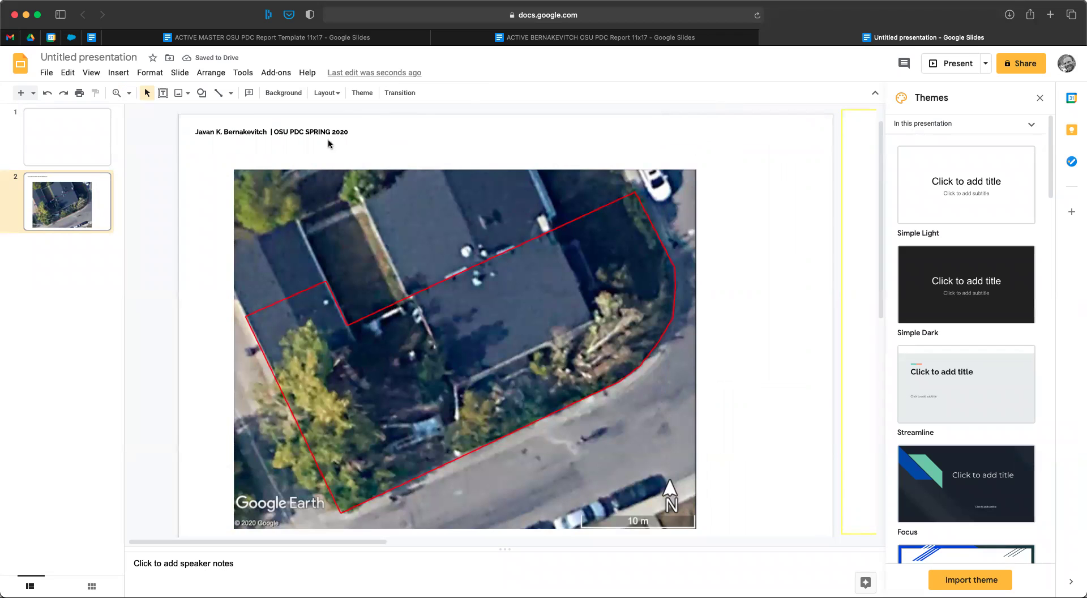
scroll(378, 155, down, 2)
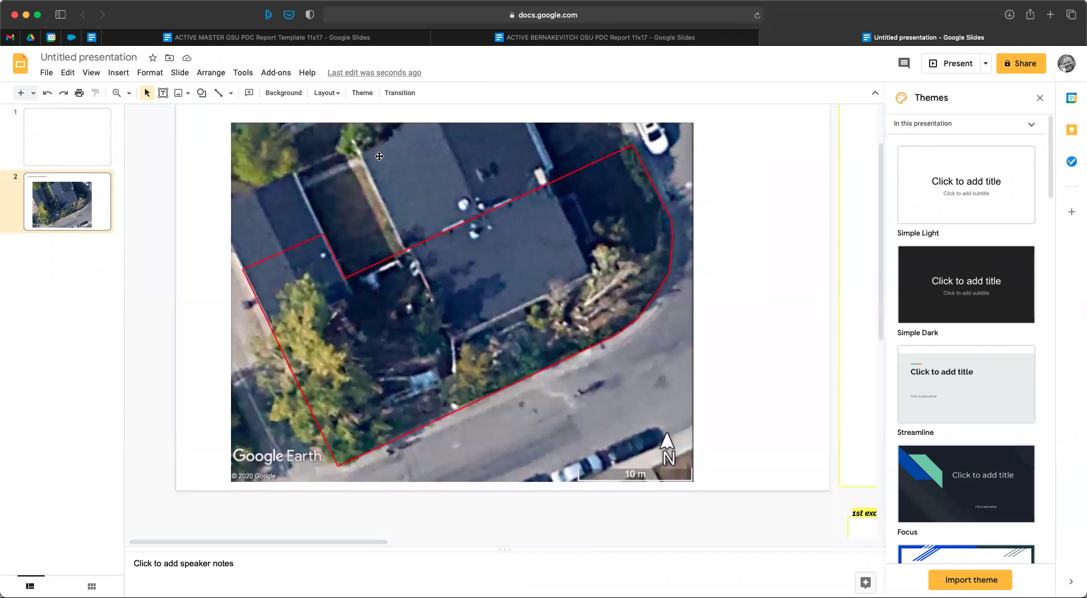
scroll(380, 156, up, 2)
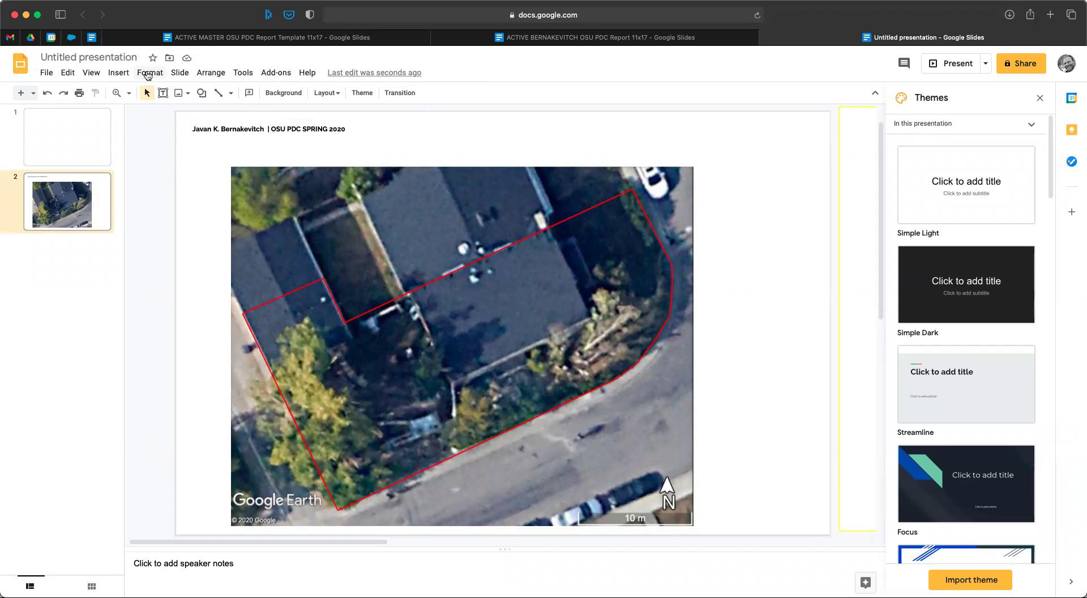
click(179, 74)
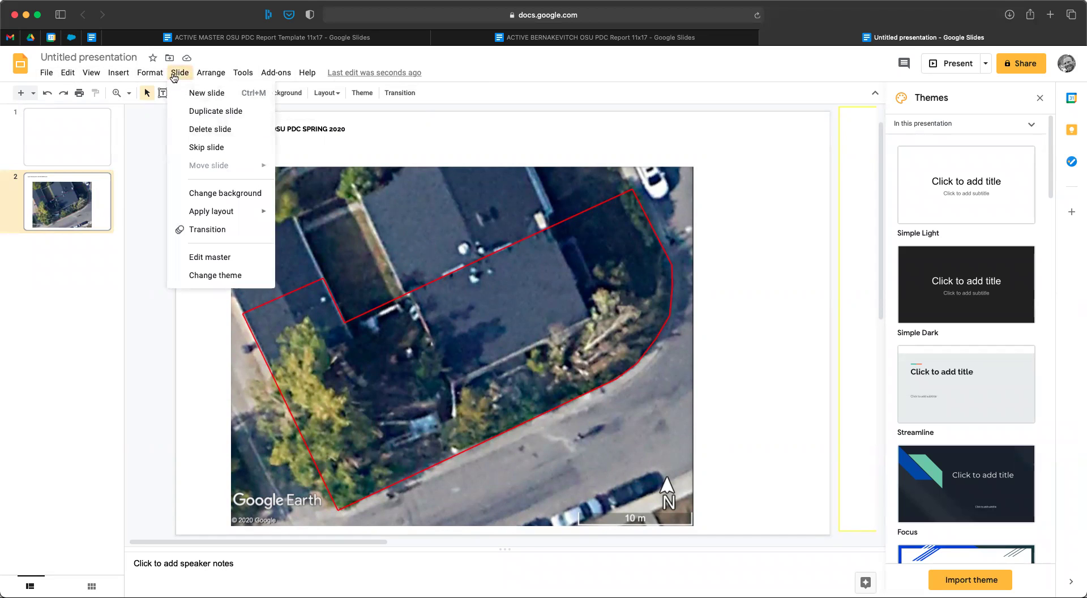
Delete the course header text box from the Simple Light theme master
click(214, 258)
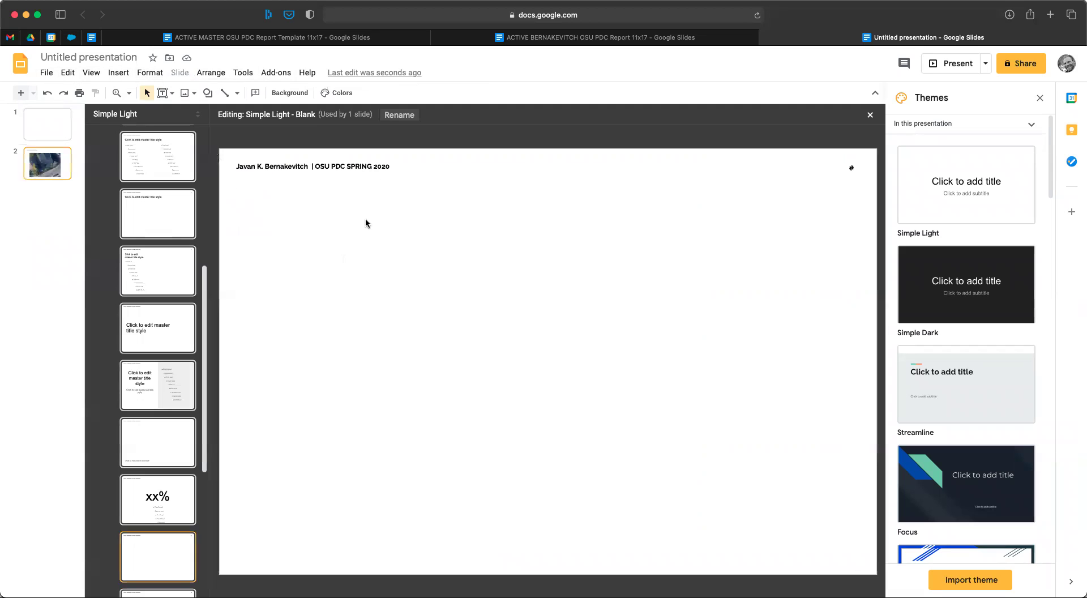
key(Up)
scroll(158, 227, up, 5)
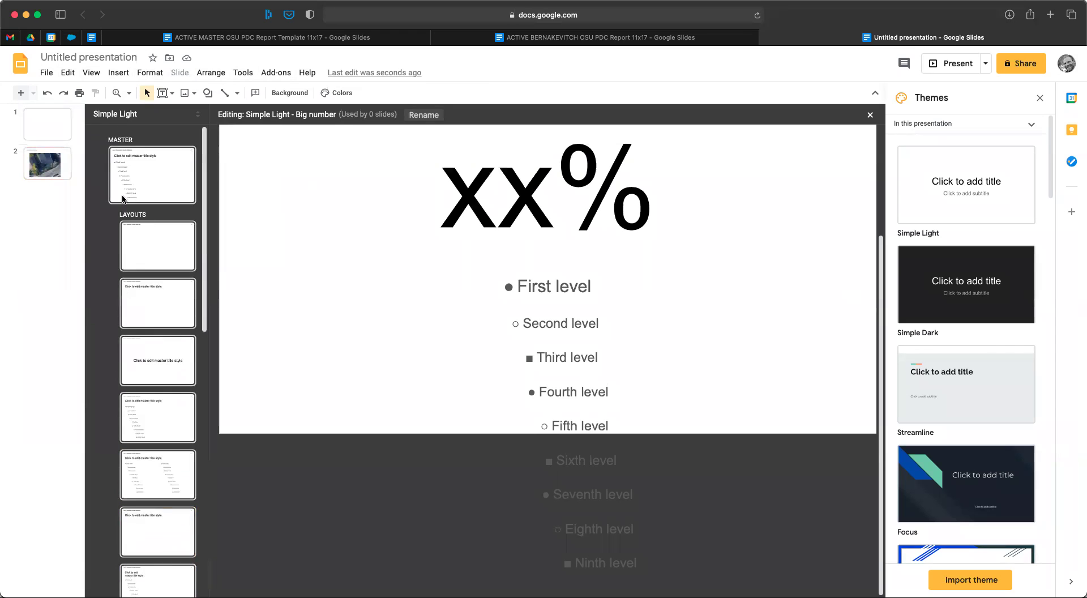
click(152, 165)
click(368, 167)
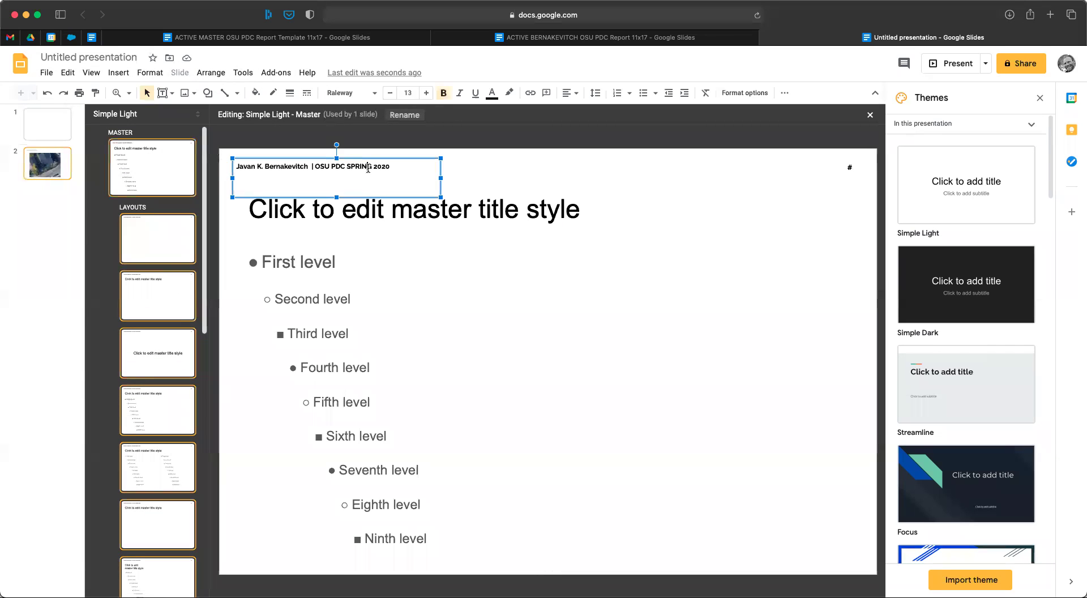
key(Escape)
key(BackSpace)
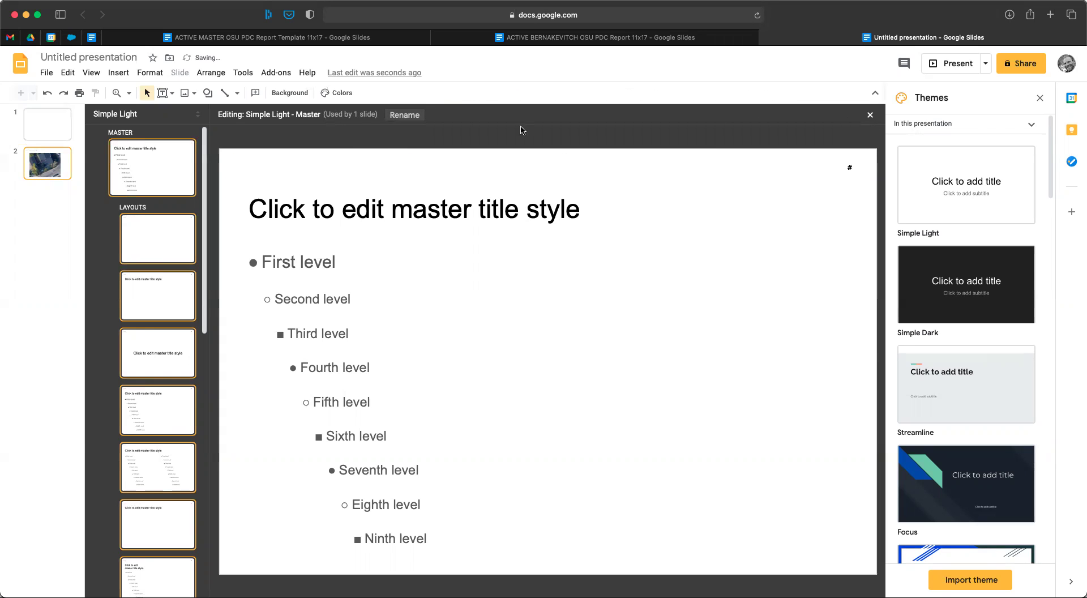
Close the master editor and download slide 2 as a PNG image
click(870, 115)
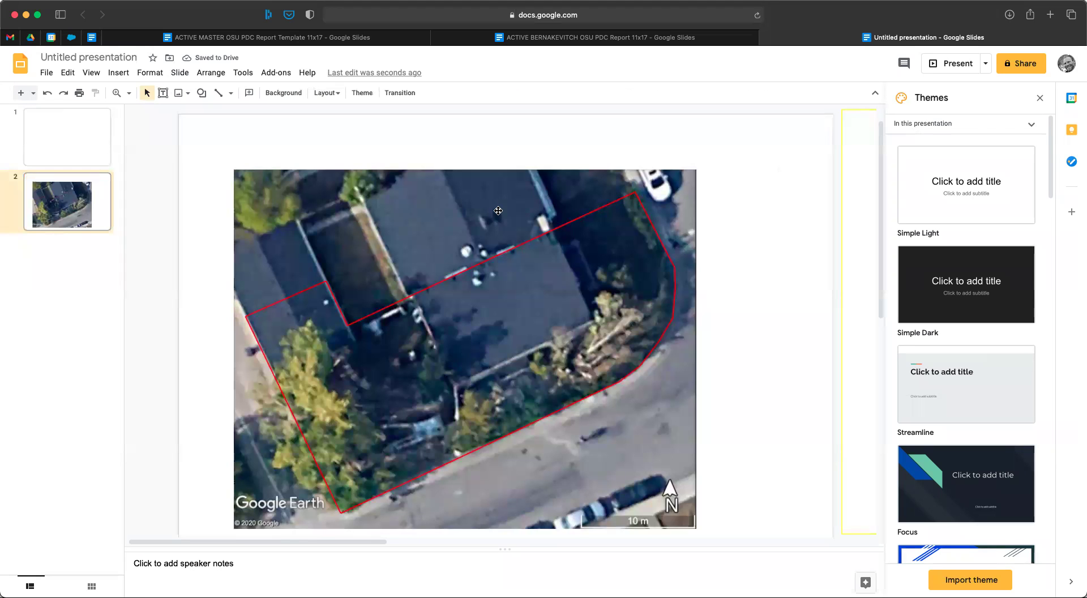
scroll(714, 202, down, 2)
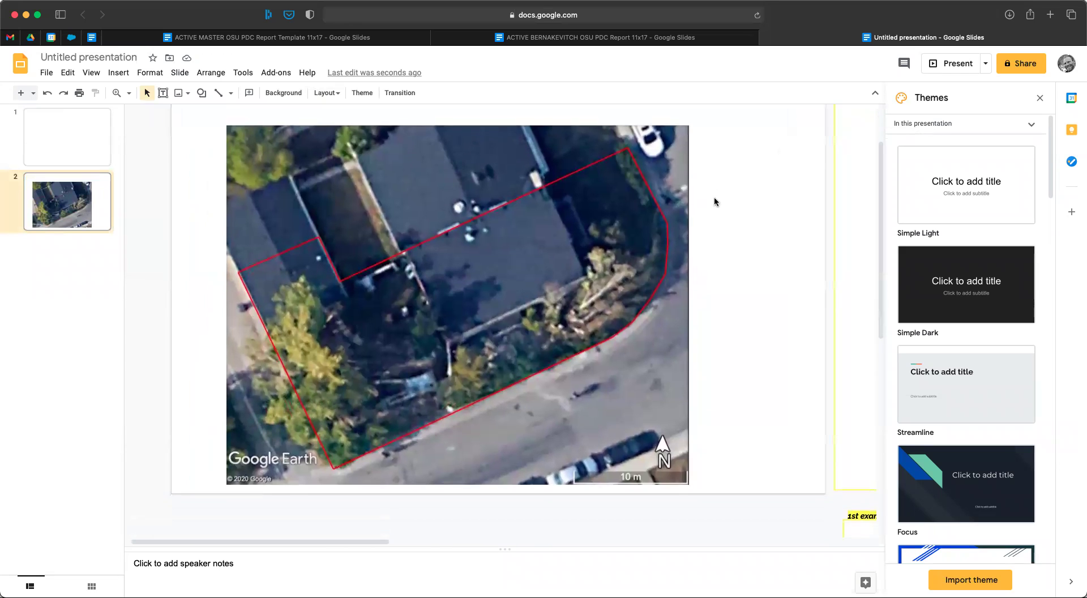
scroll(715, 202, up, 1)
scroll(346, 165, up, 1)
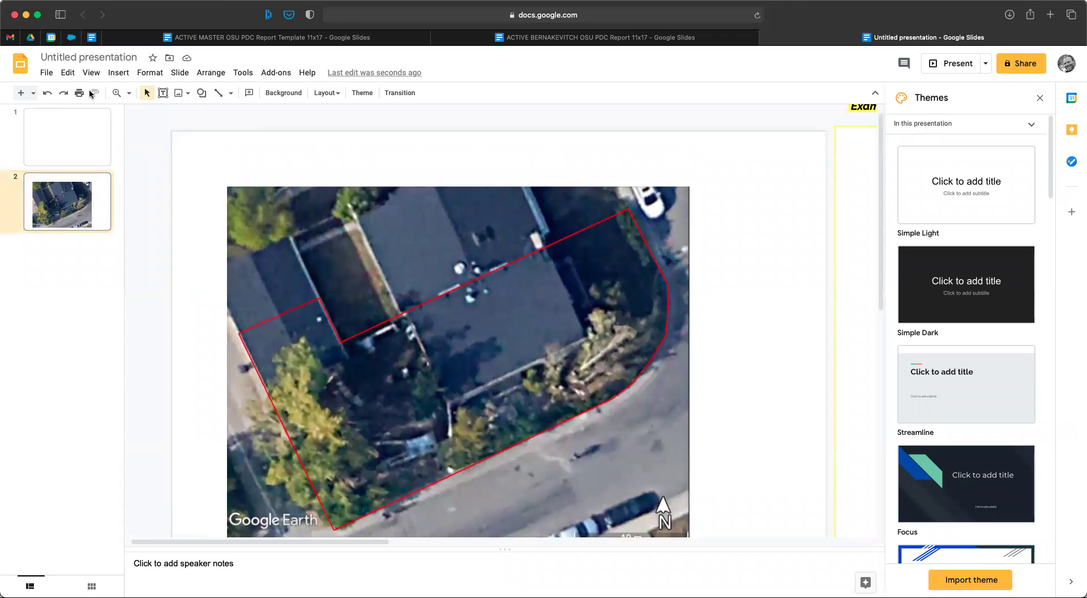
click(46, 73)
mouse_move(97, 226)
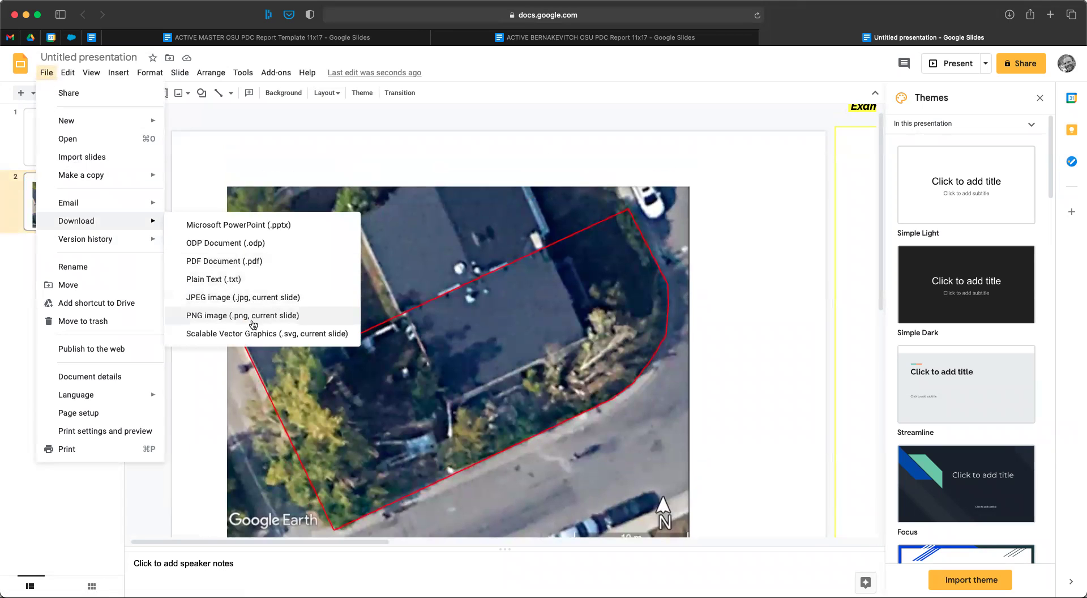
click(254, 320)
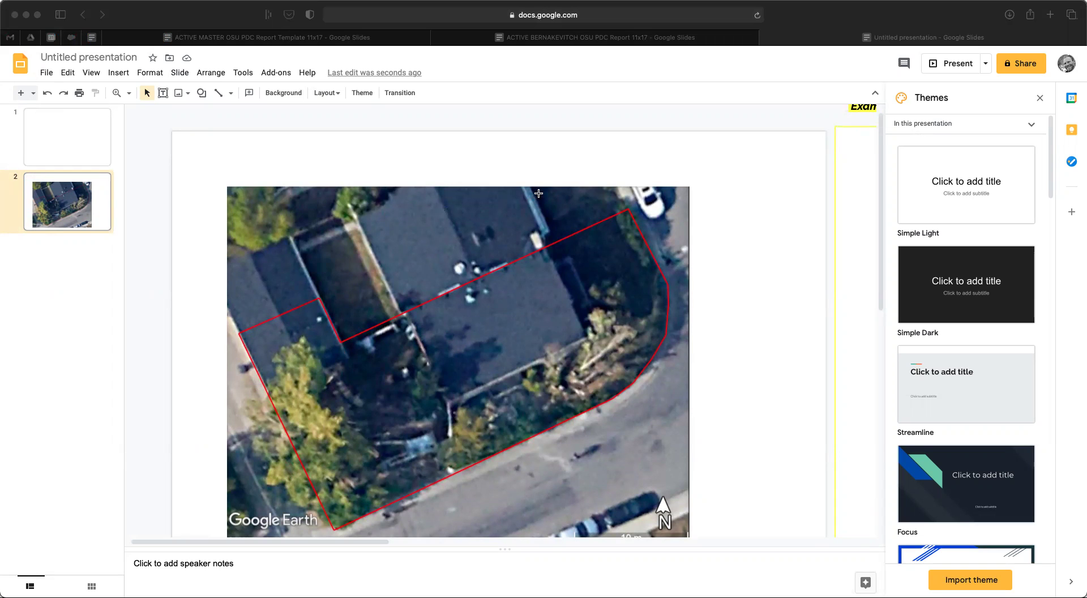
In the report, delete the two old map slides after slide 28
click(535, 38)
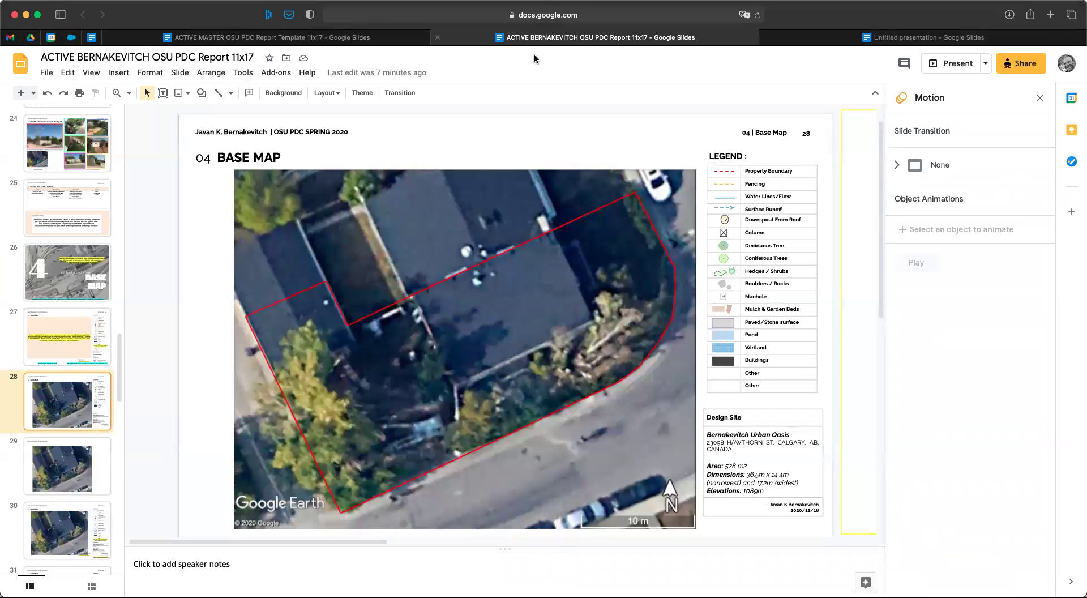
scroll(531, 357, down, 1)
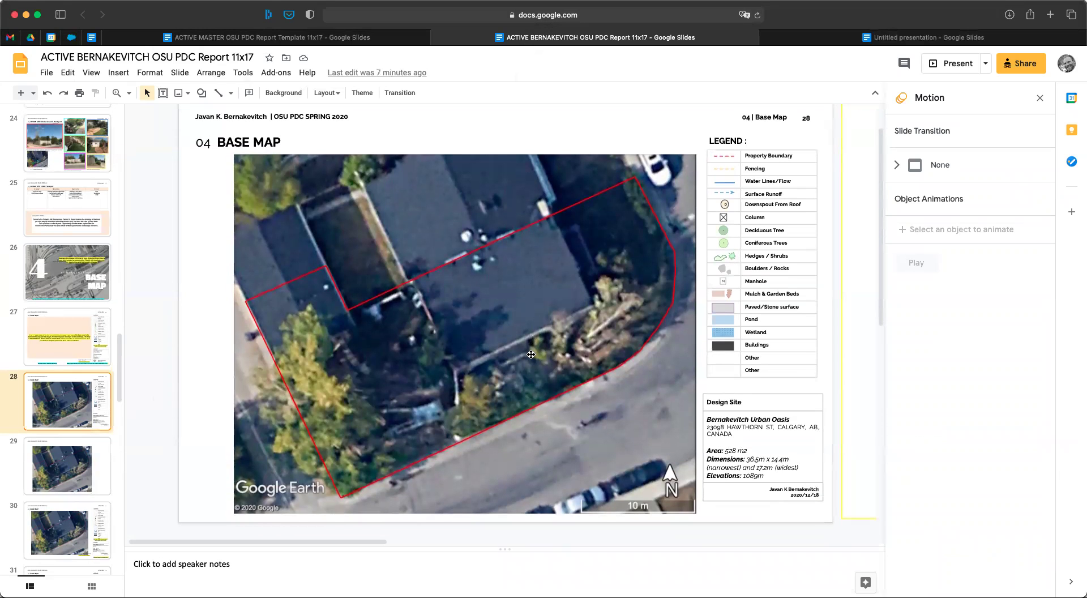
click(446, 272)
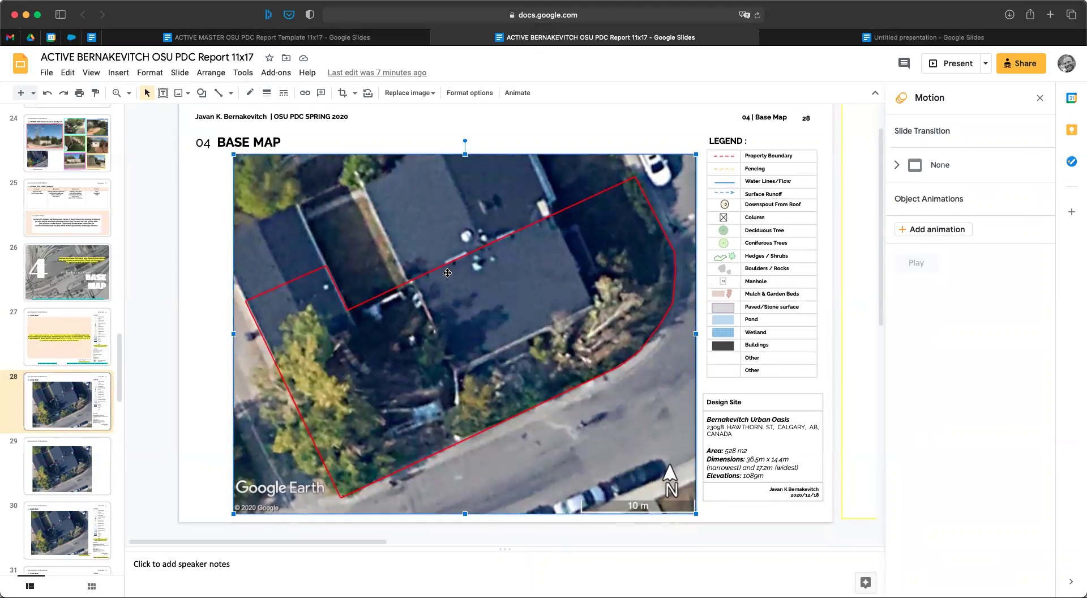
click(72, 460)
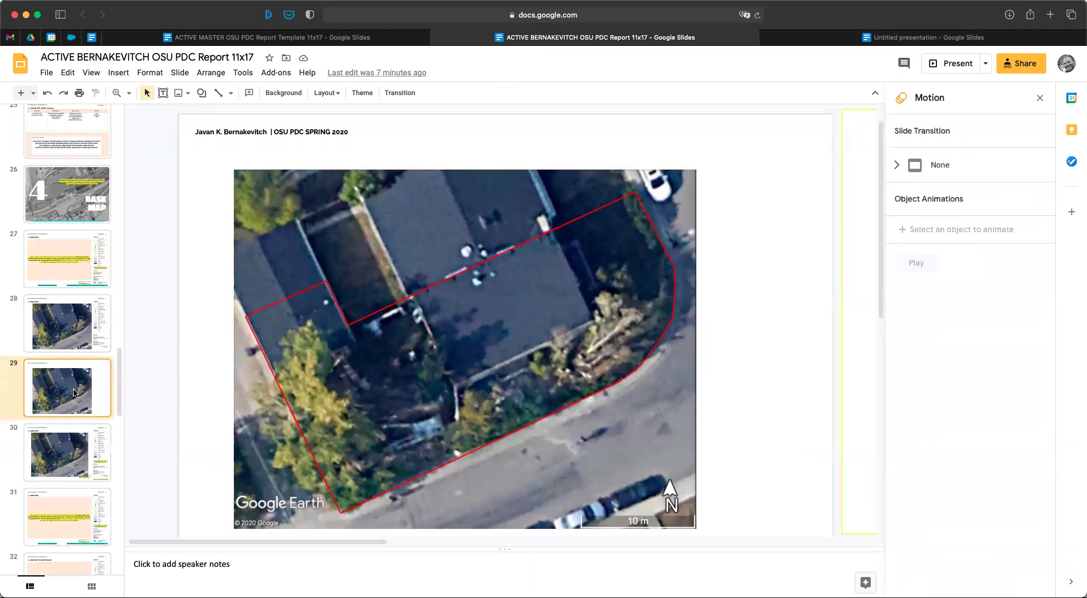
key(Delete)
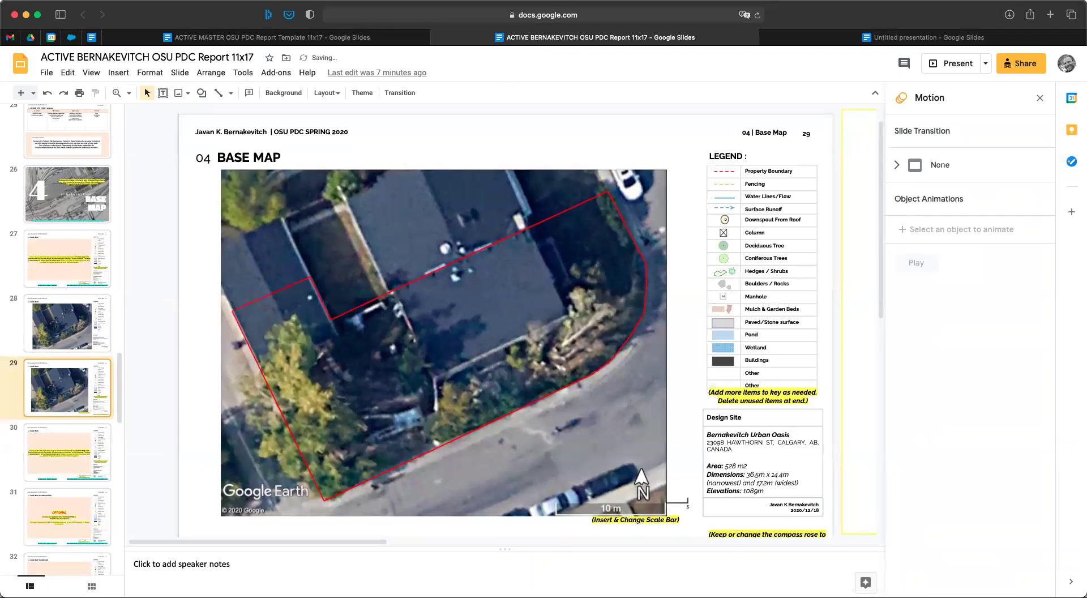
key(Delete)
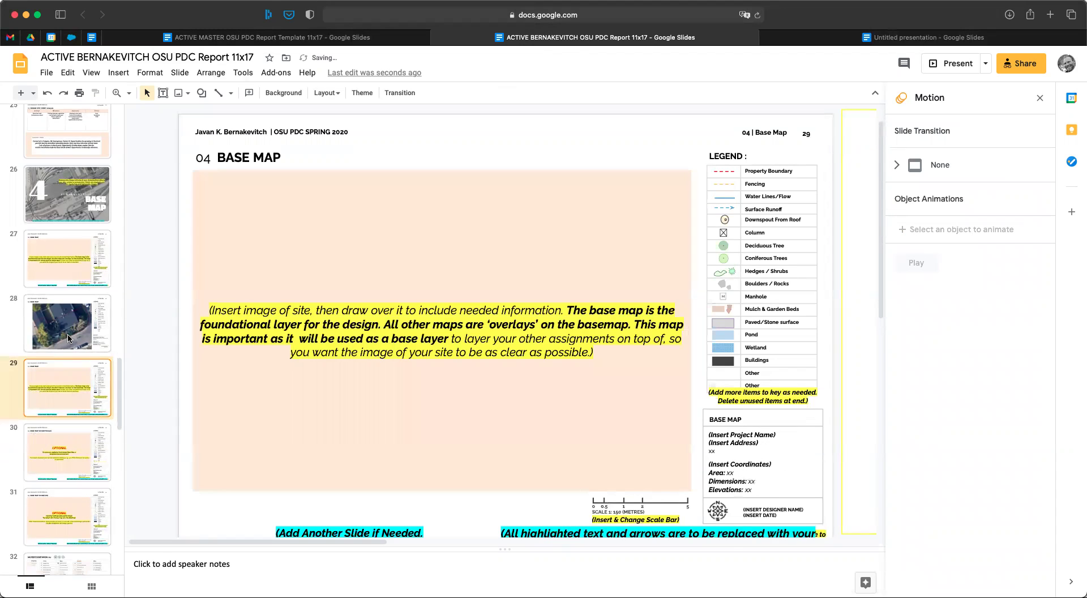
Duplicate Base Map slide 28 and delete the aerial image from the copy
click(68, 338)
right_click(67, 338)
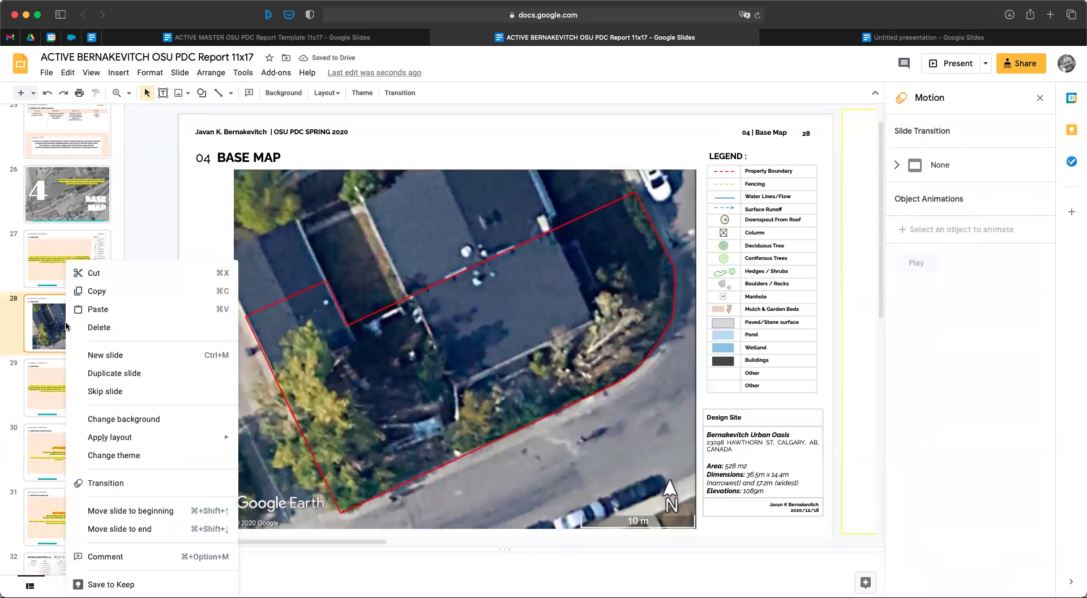
click(145, 373)
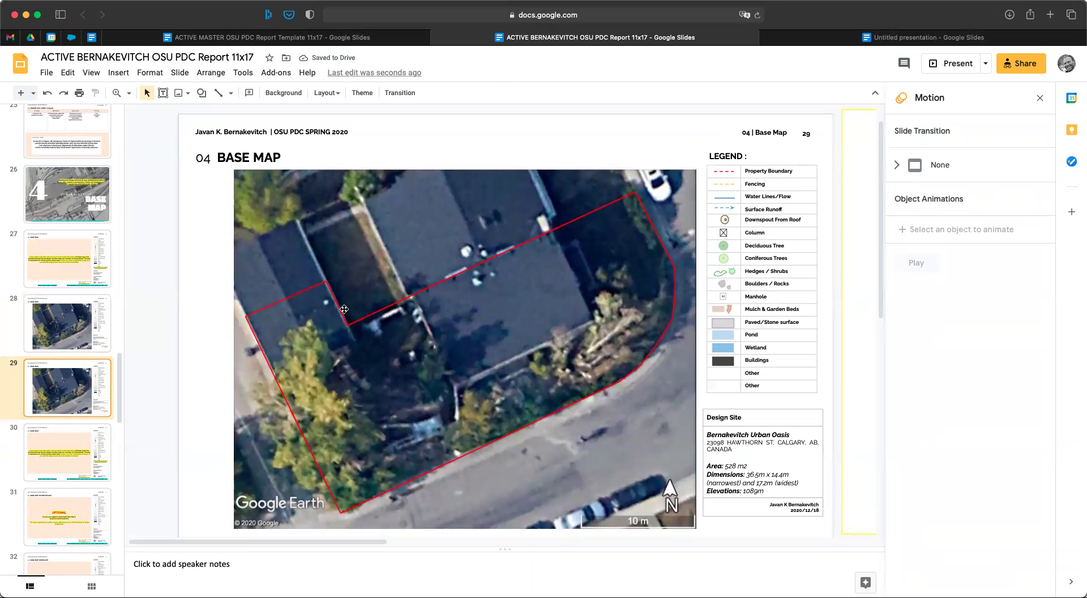
click(386, 297)
key(Delete)
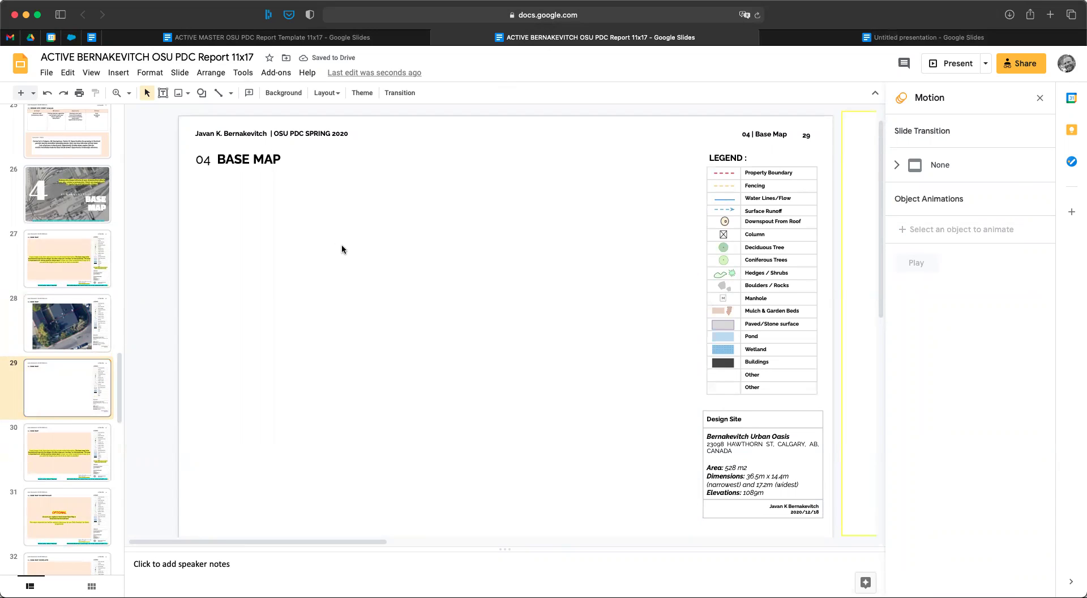
Make the exported aerial map PNG slide 29's uploaded background image
right_click(329, 225)
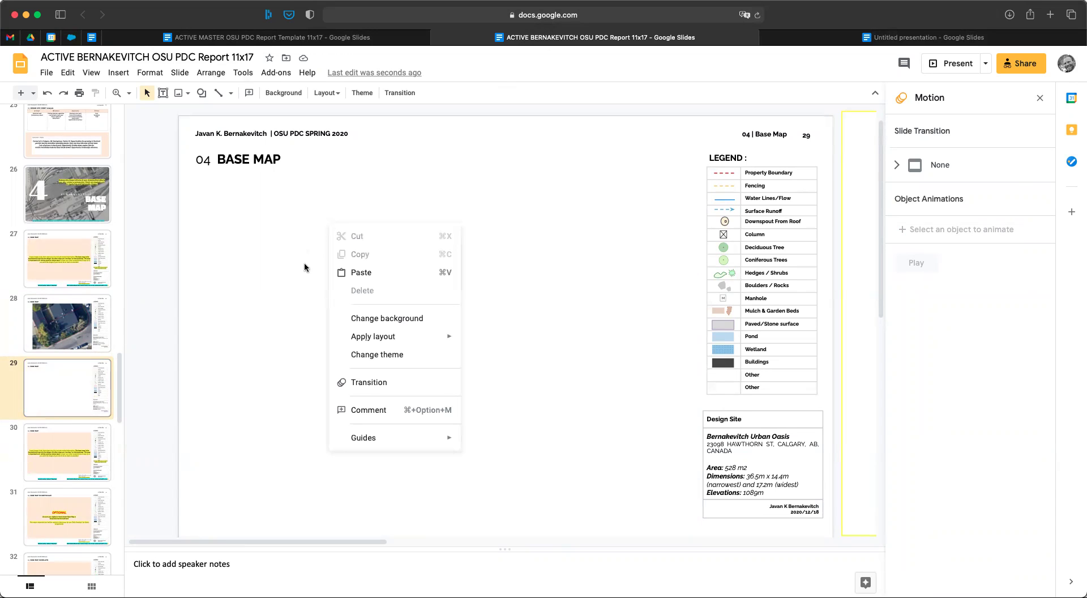
click(192, 205)
click(179, 77)
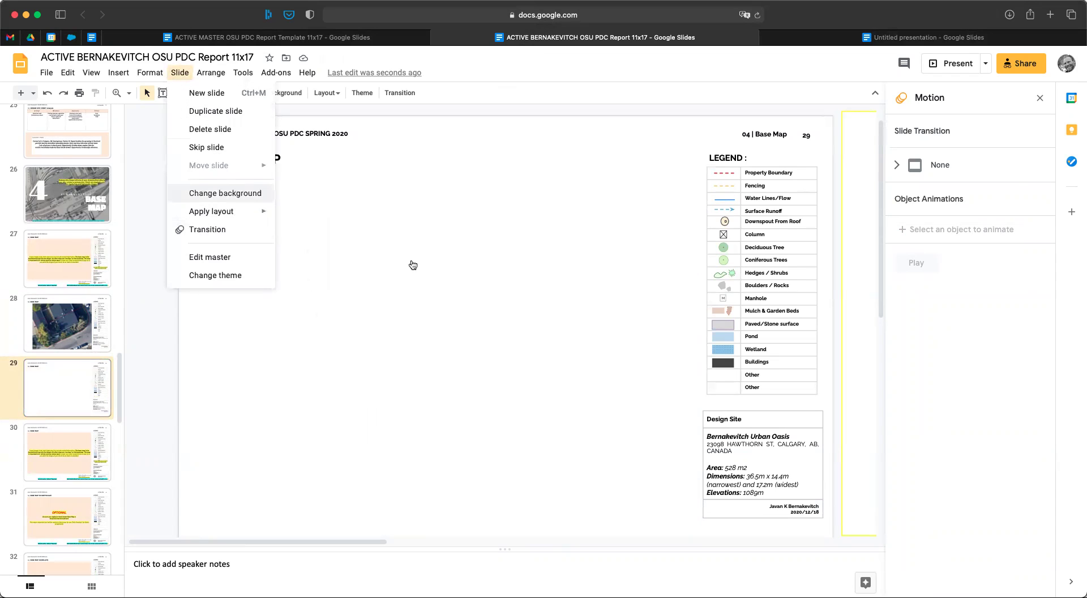
click(383, 285)
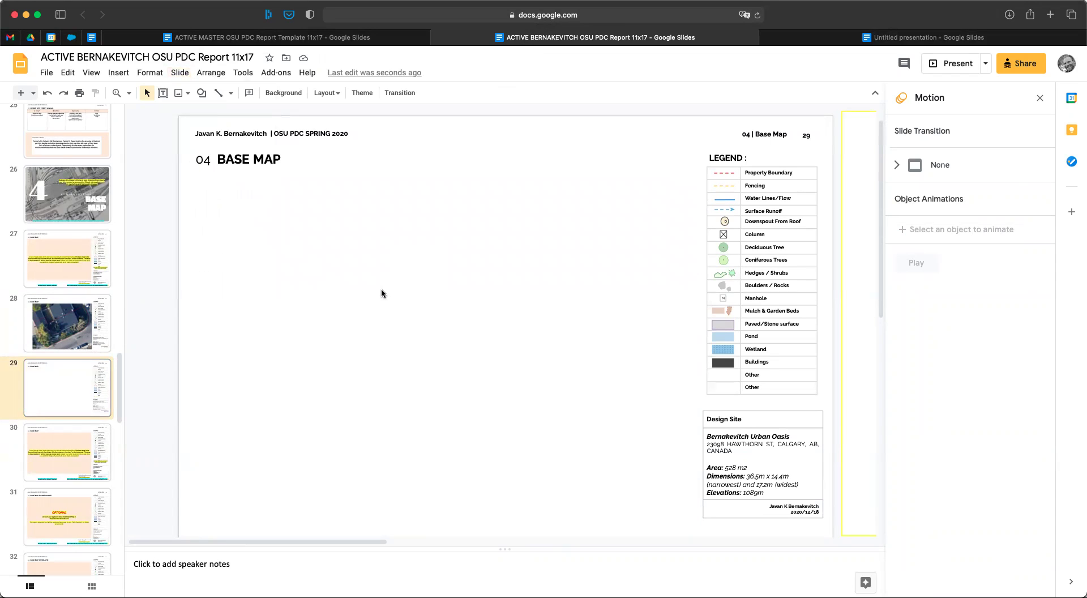
right_click(381, 293)
click(453, 384)
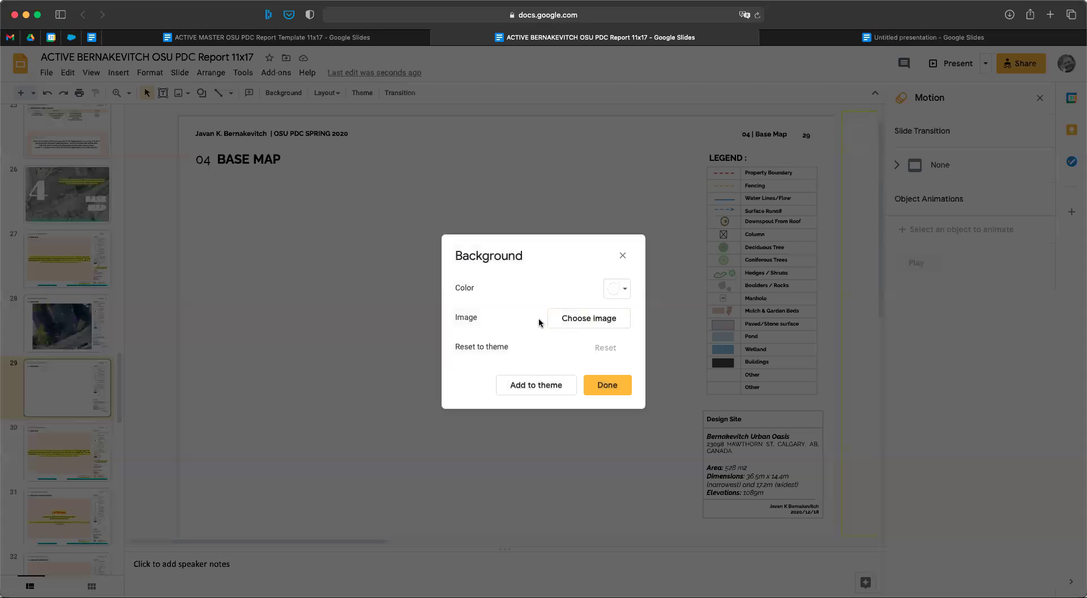
click(593, 322)
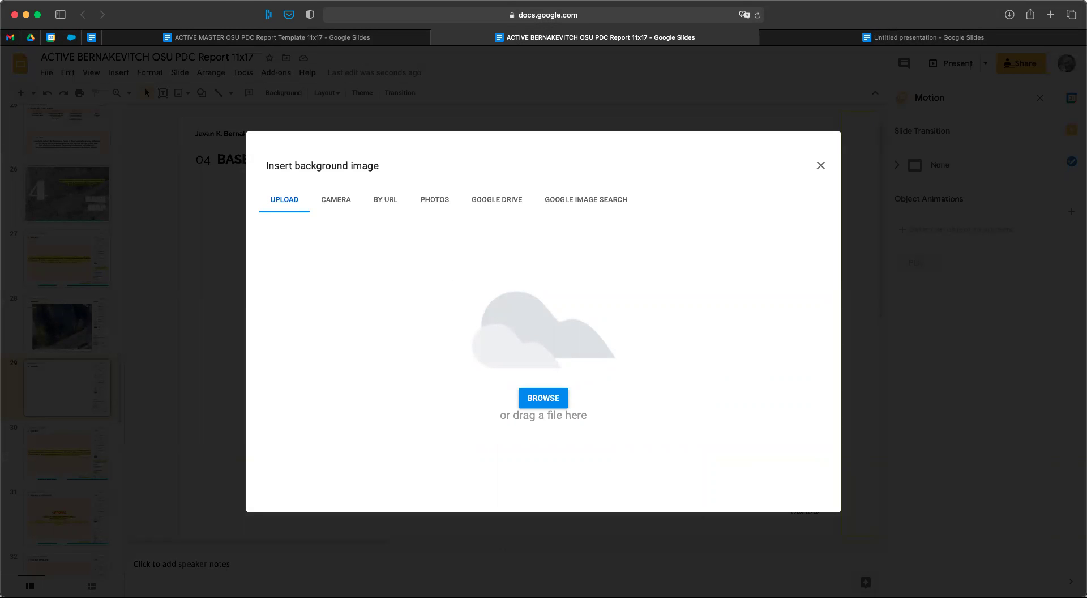
drag(556, 566, 492, 280)
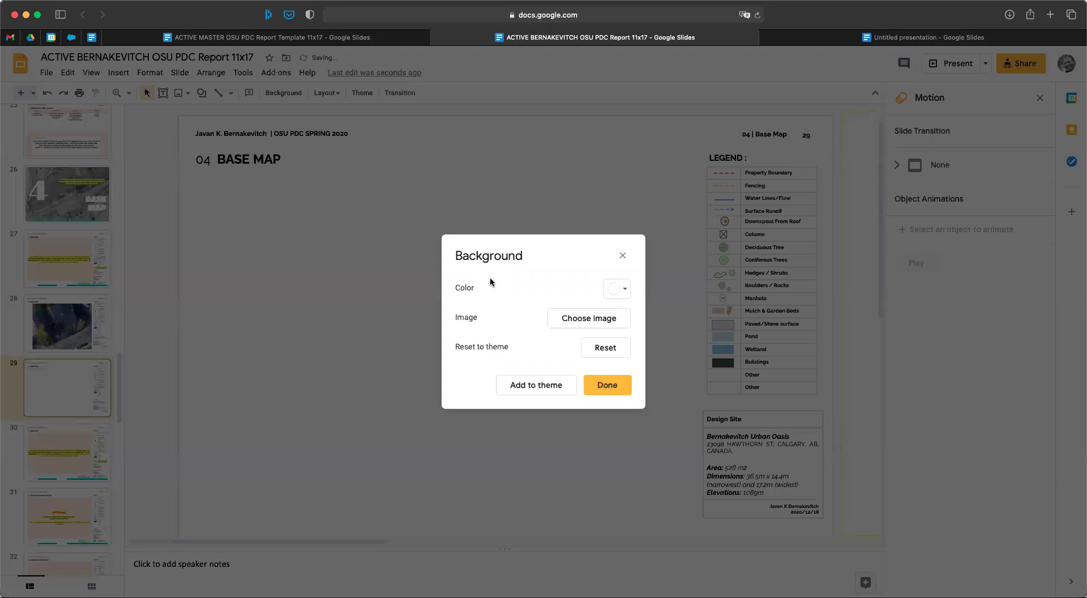
click(606, 385)
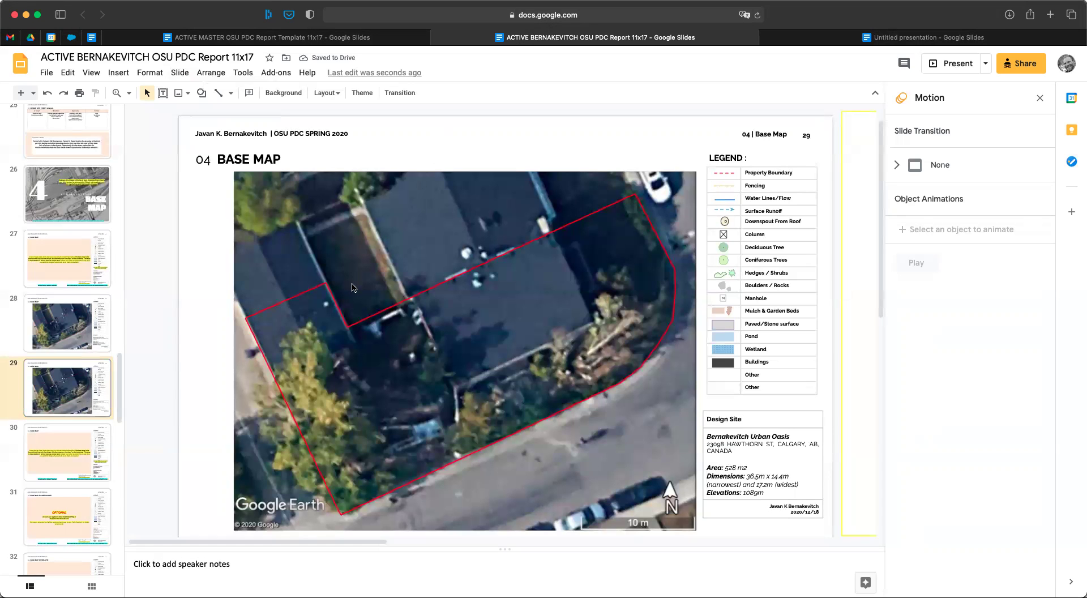
Check the legend, title and Design Site box, then close the Motion panel
click(792, 262)
click(250, 158)
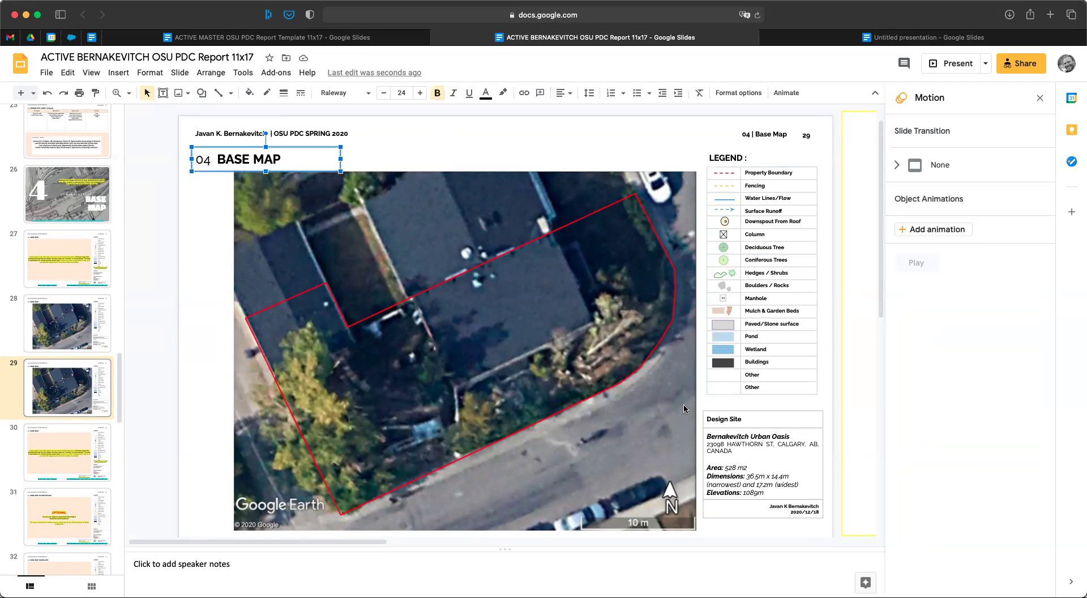
click(782, 439)
click(375, 283)
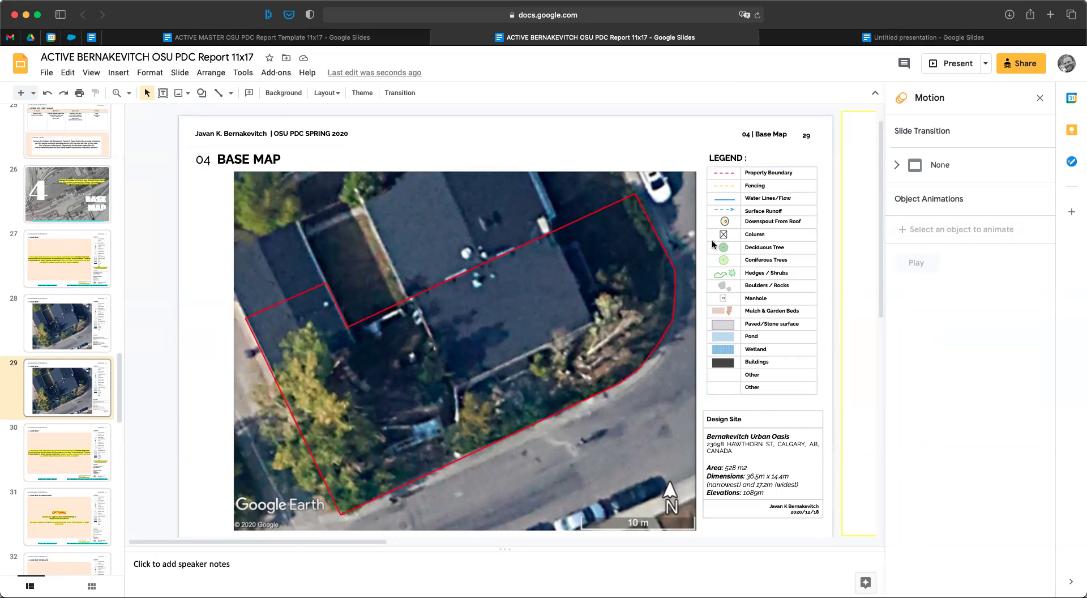
click(1040, 97)
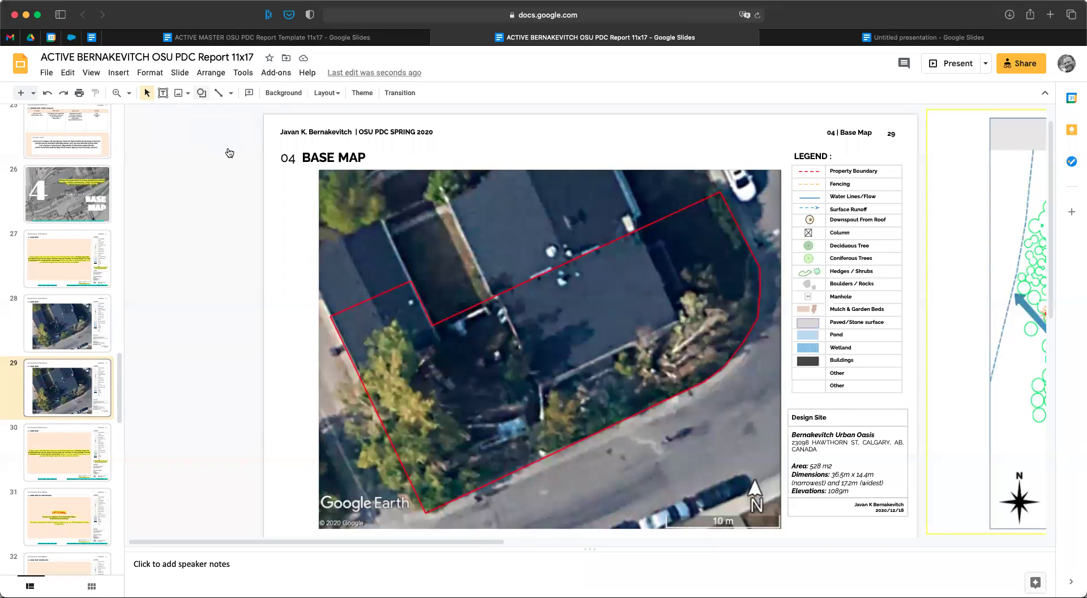
Draw a rectangle over the building and rotate it about 36° to match its angle
click(201, 93)
mouse_move(230, 132)
mouse_move(229, 113)
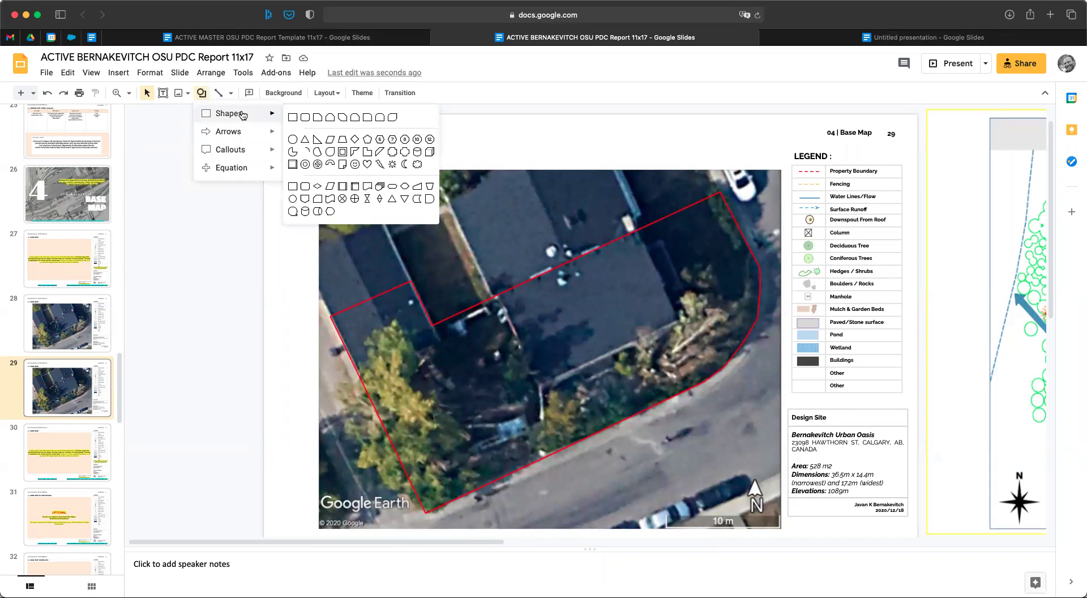
click(293, 117)
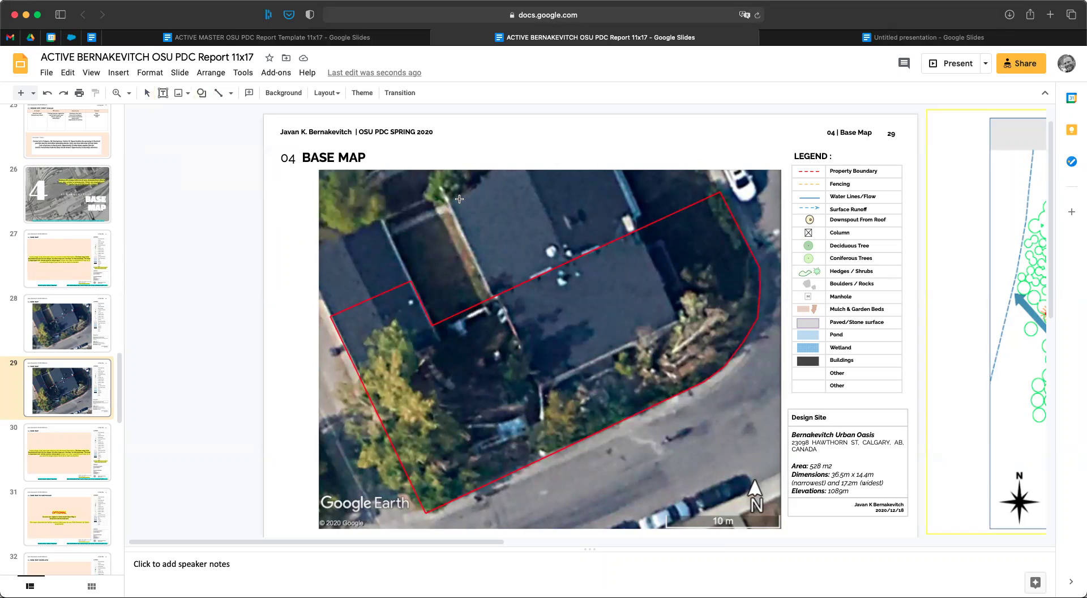
drag(475, 185, 626, 392)
drag(549, 170, 496, 185)
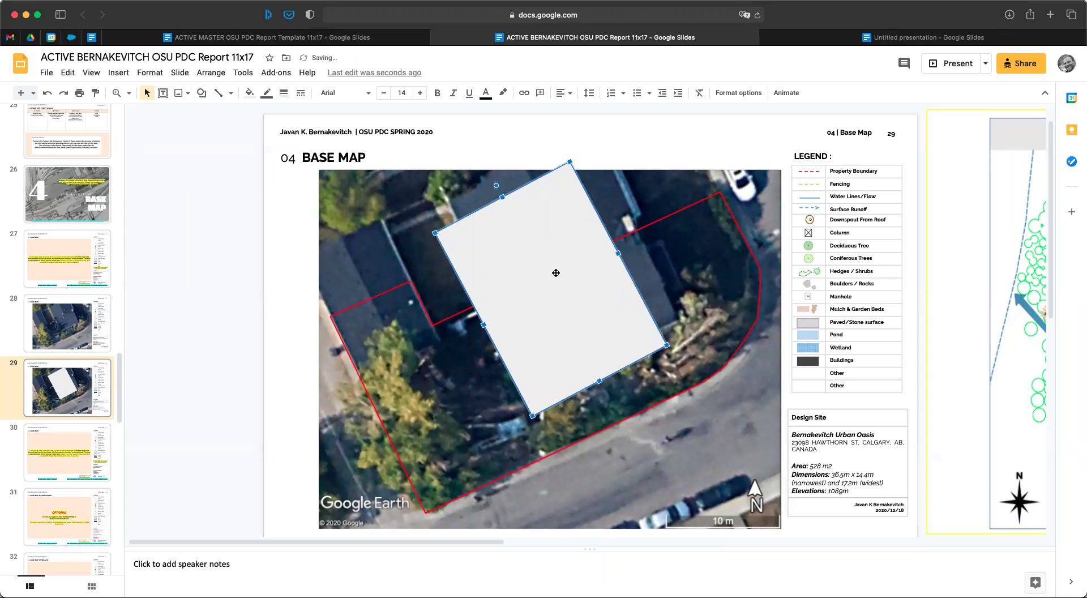